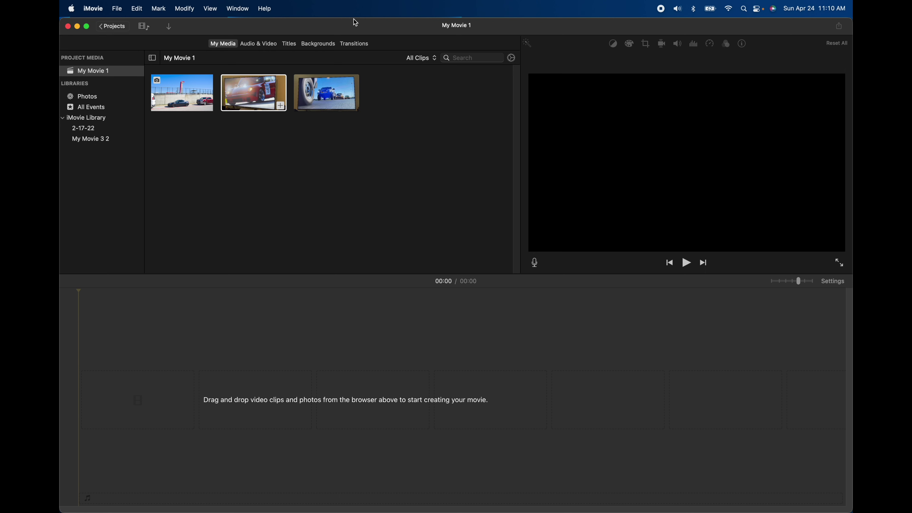
- Add the 22.2 s truck video clip to the empty timeline and lower its audio level all the way down
click(323, 94)
drag(331, 96, 147, 386)
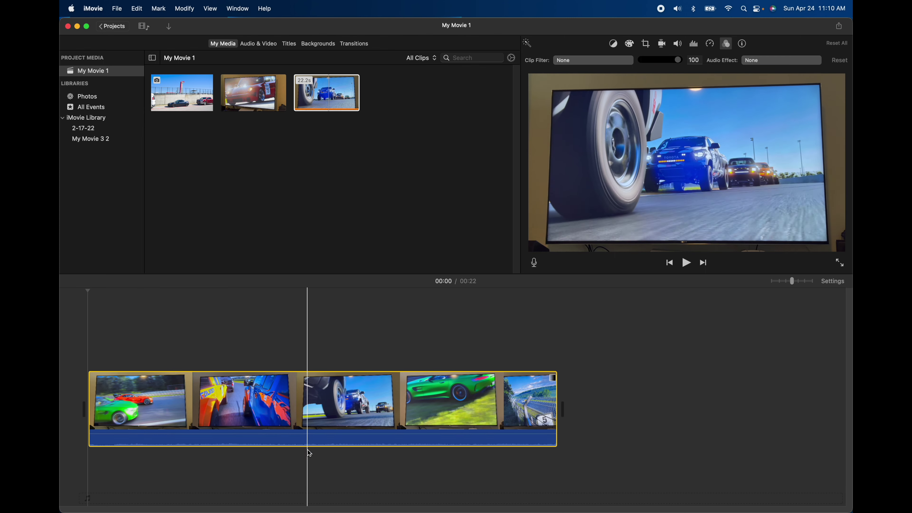
drag(302, 435, 302, 443)
click(193, 334)
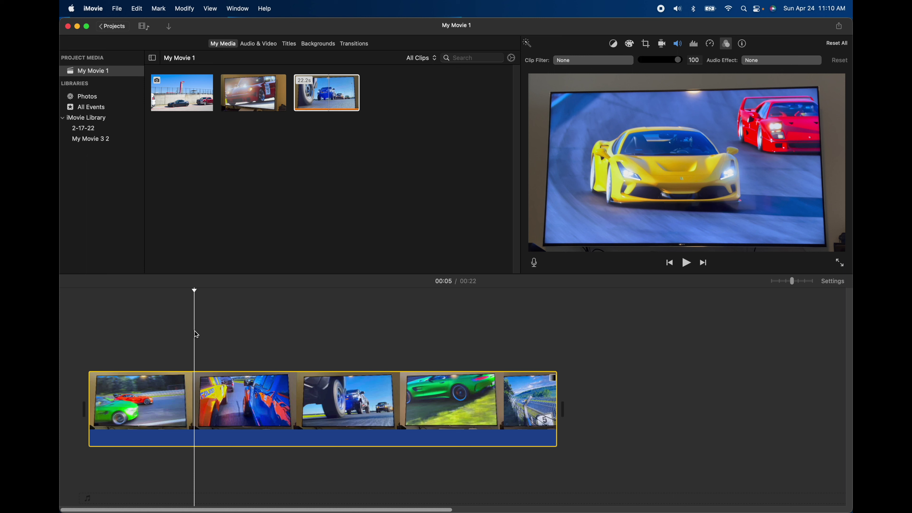
- Add a Pull Focus title at the movie's start, extend it over the whole clip, and clear its title and subtitle text
click(289, 44)
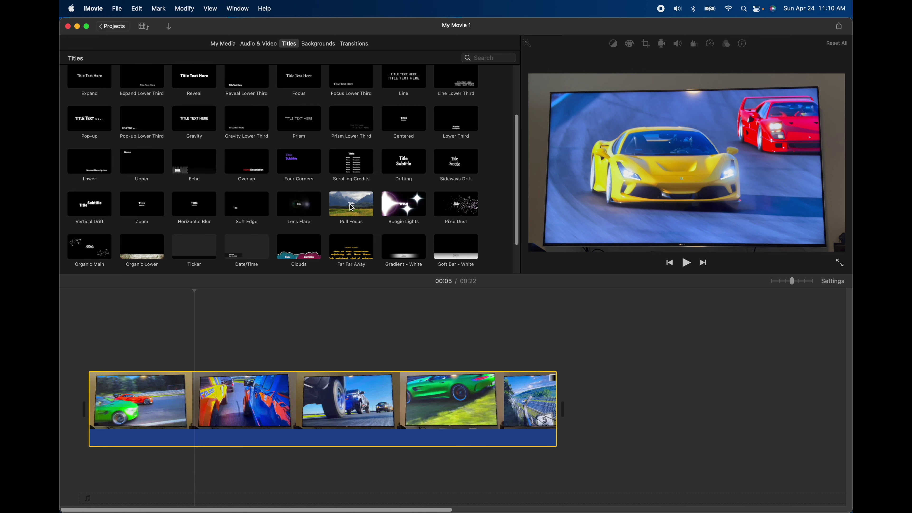
drag(351, 207, 92, 318)
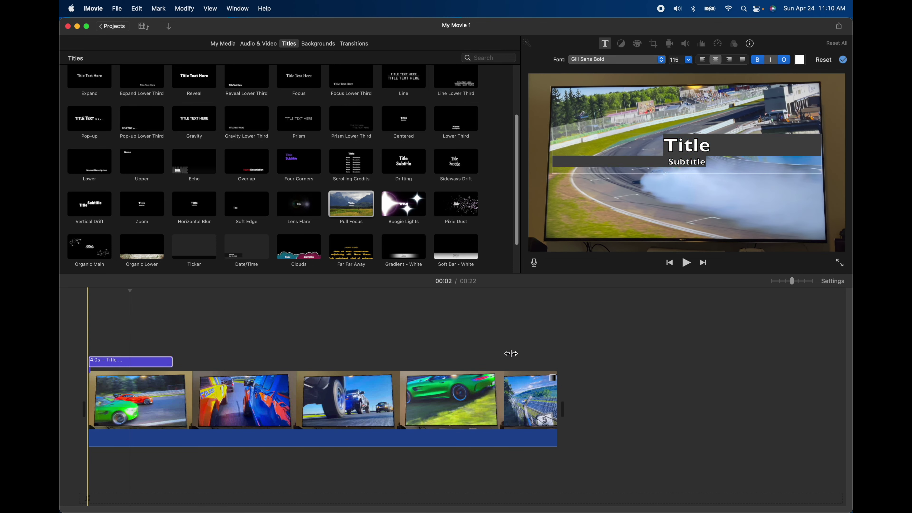
drag(172, 362, 558, 358)
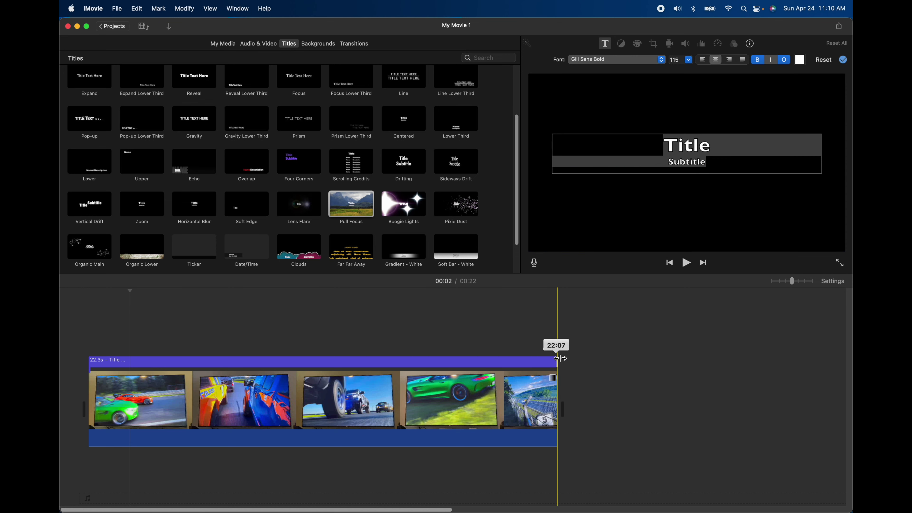
click(414, 364)
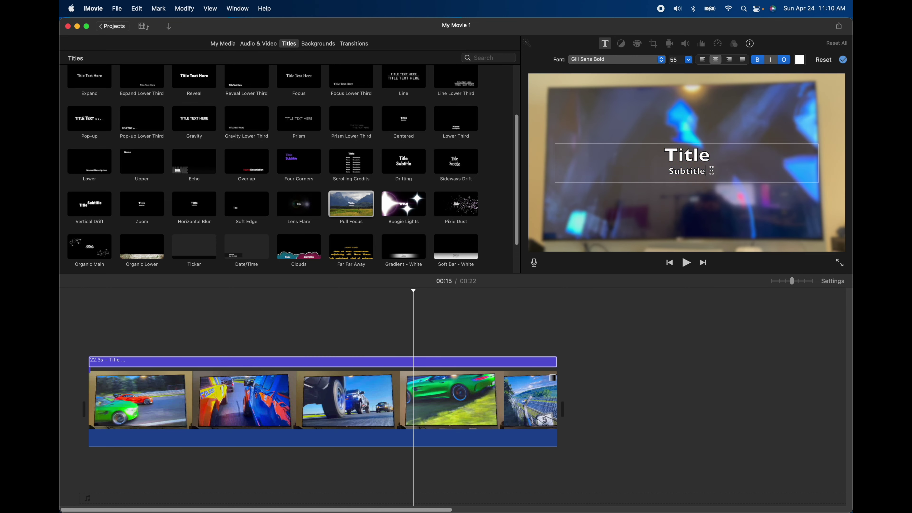
key(BackSpace)
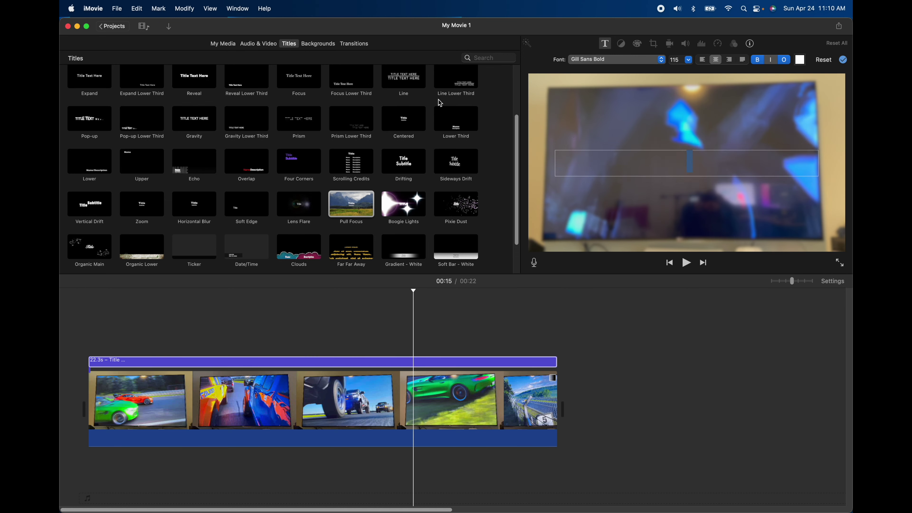
- Play the movie from the beginning to check the blur effect
click(84, 312)
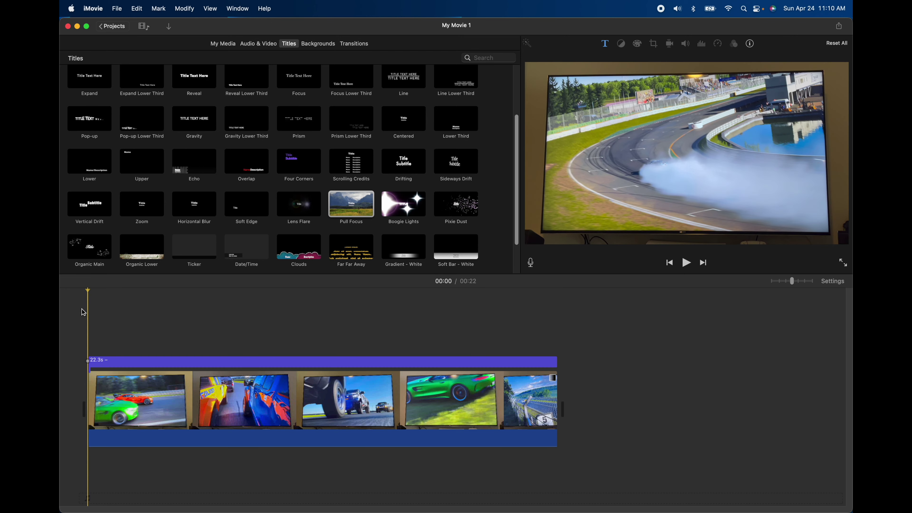
key(space)
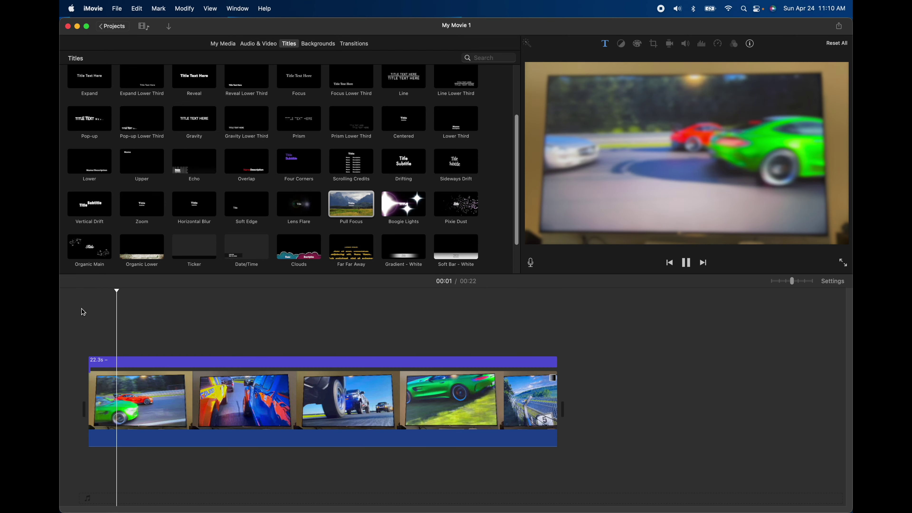
click(87, 325)
click(87, 323)
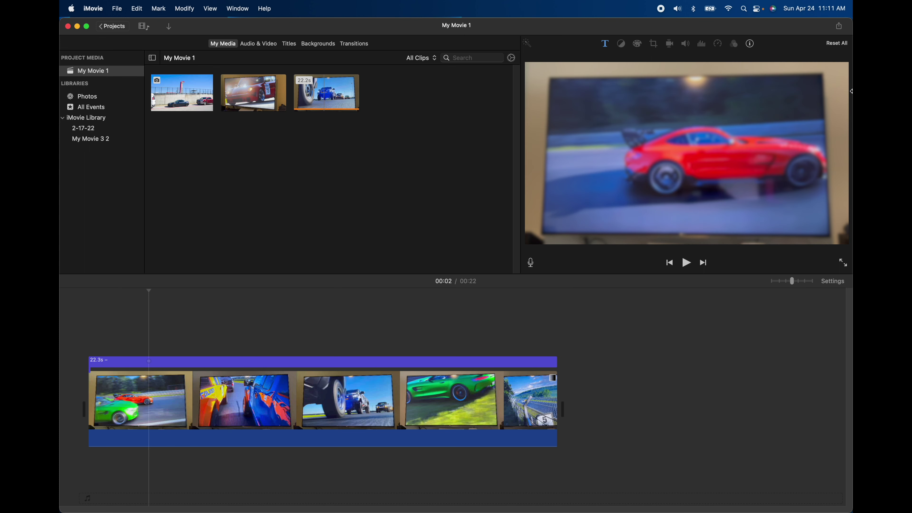
- Set up a file export of the blurred movie with High quality and Better Quality compression
click(837, 28)
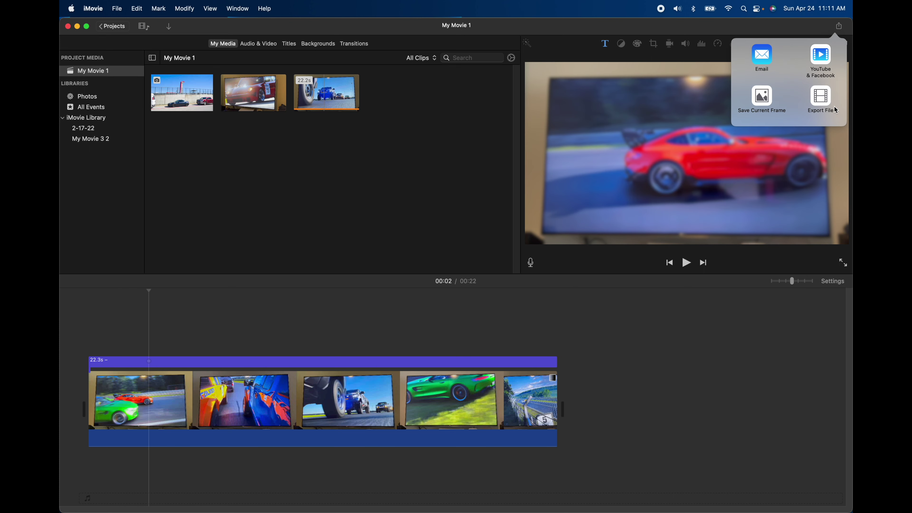
click(819, 96)
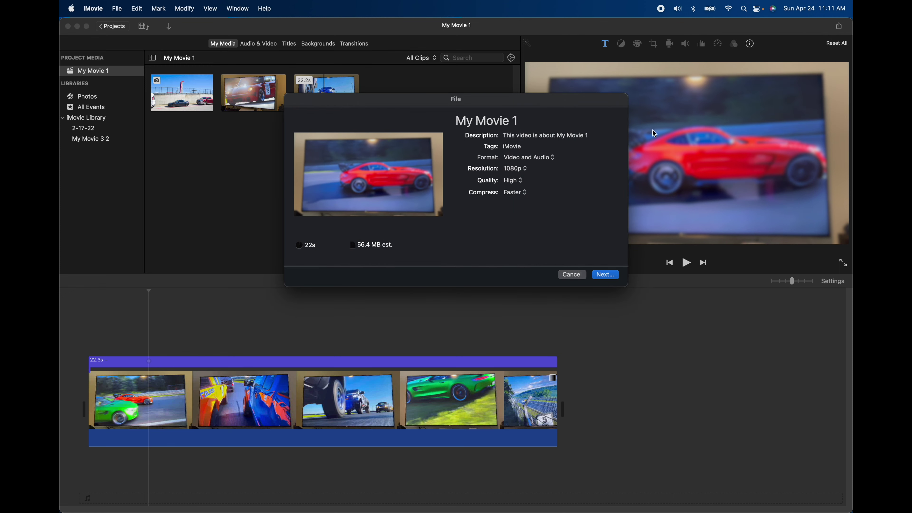
click(523, 183)
click(517, 180)
click(523, 195)
click(525, 204)
- Name the exported movie "Blurry 1" and save it to the Desktop
click(475, 114)
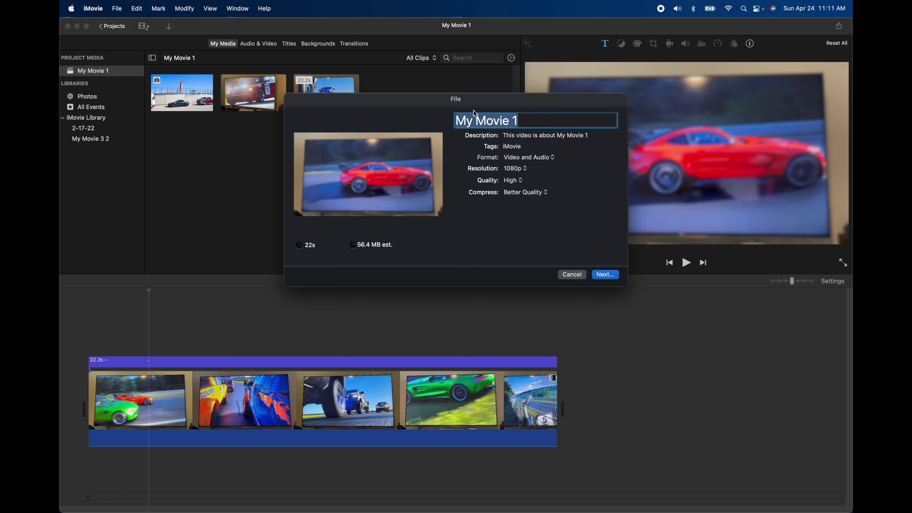
text(Blurry)
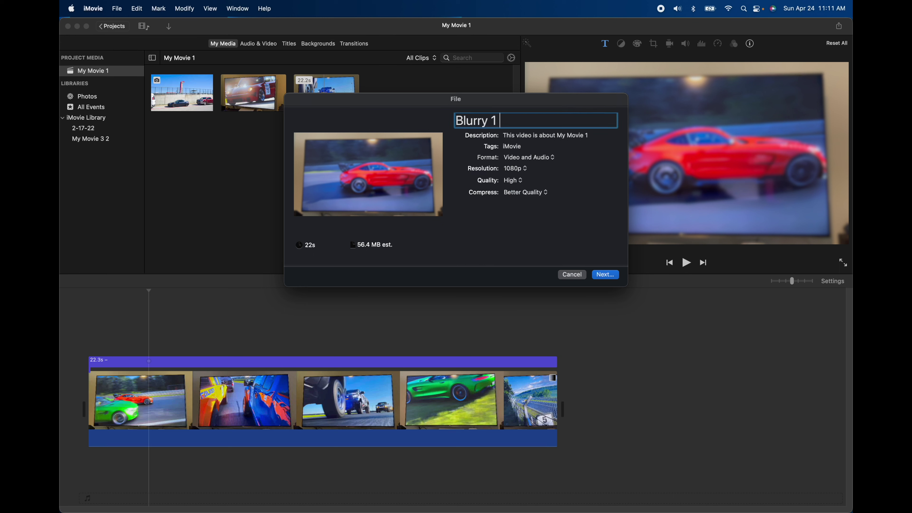
click(605, 275)
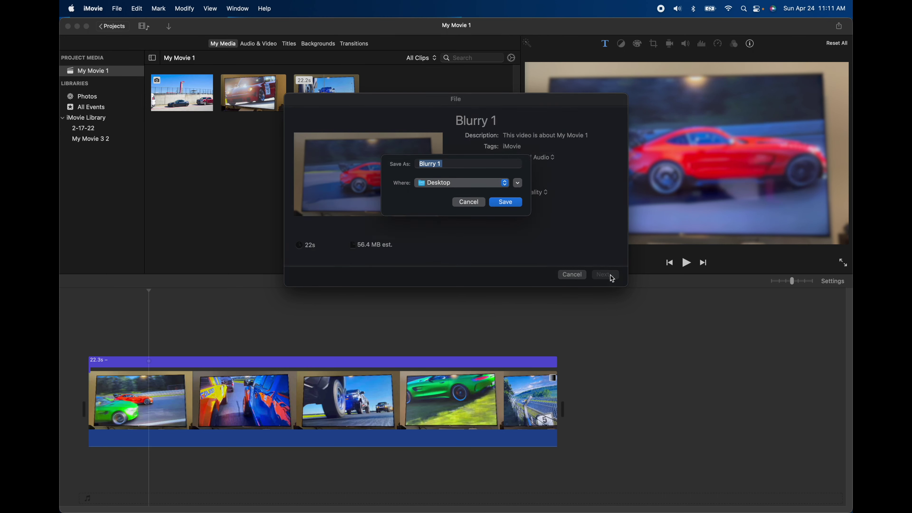
click(498, 207)
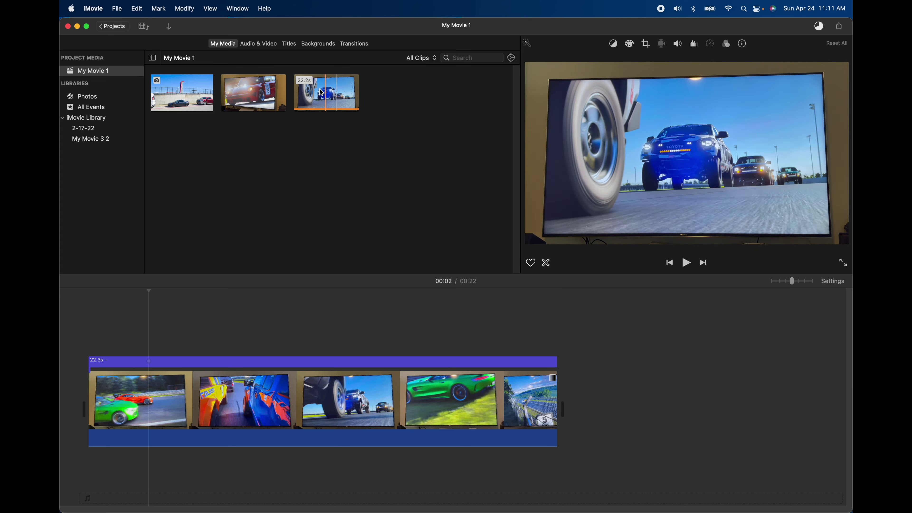
- Try to overlay the original truck clip on the titled clip as a large Picture in Picture
drag(323, 92, 298, 334)
click(548, 60)
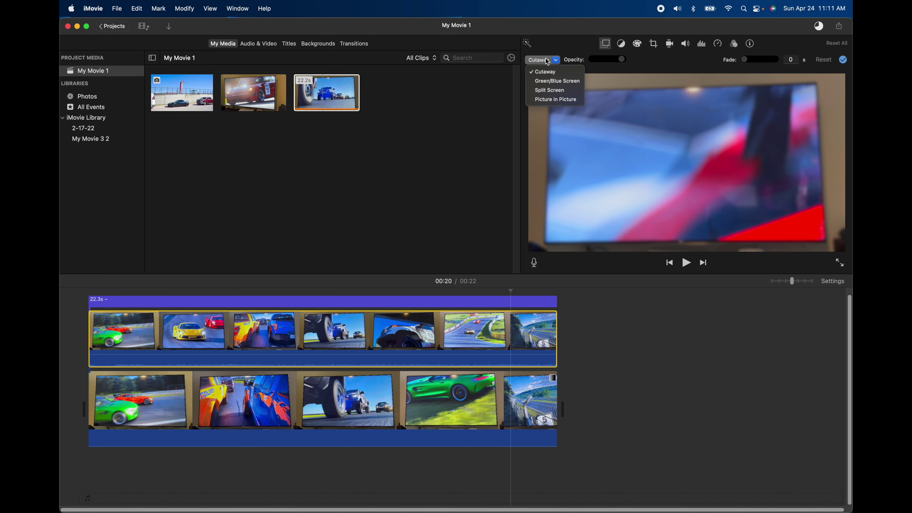
click(556, 100)
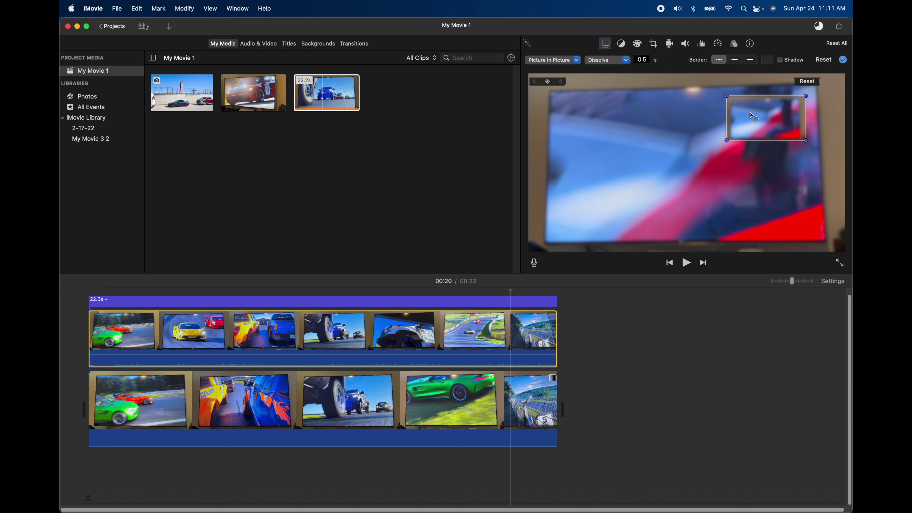
drag(752, 116, 593, 104)
drag(647, 130, 809, 219)
drag(664, 176, 649, 176)
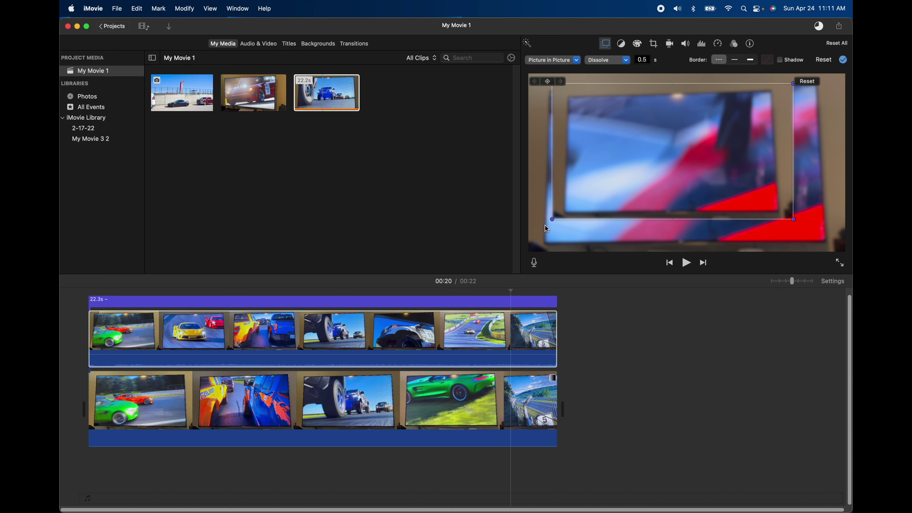
- Delete the Picture in Picture overlay clip from the timeline
click(384, 293)
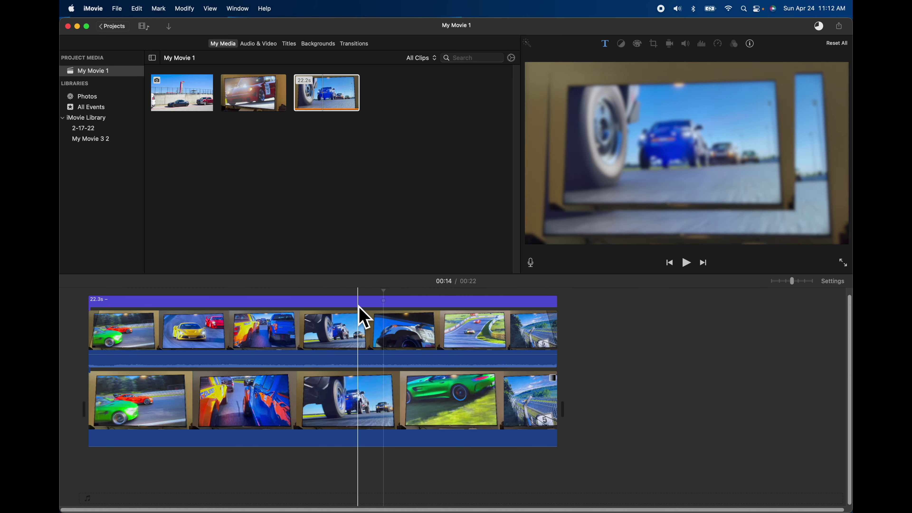
click(454, 324)
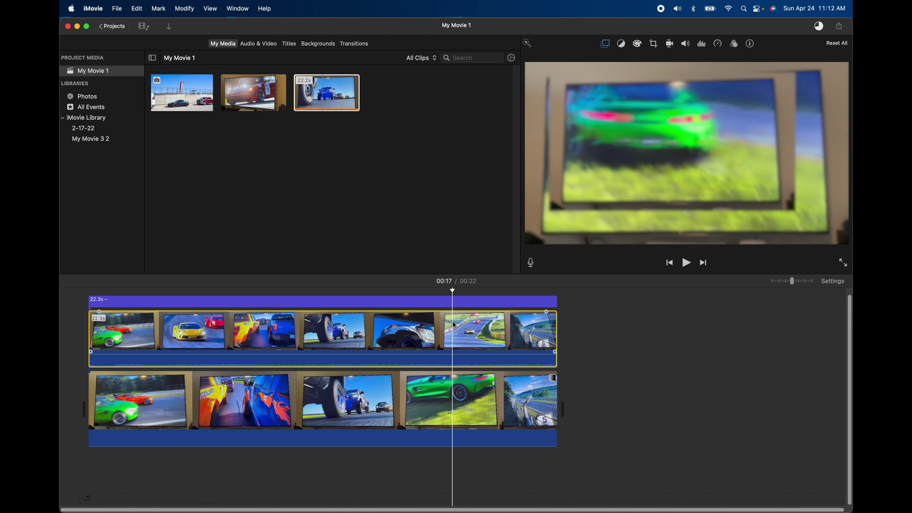
key(Delete)
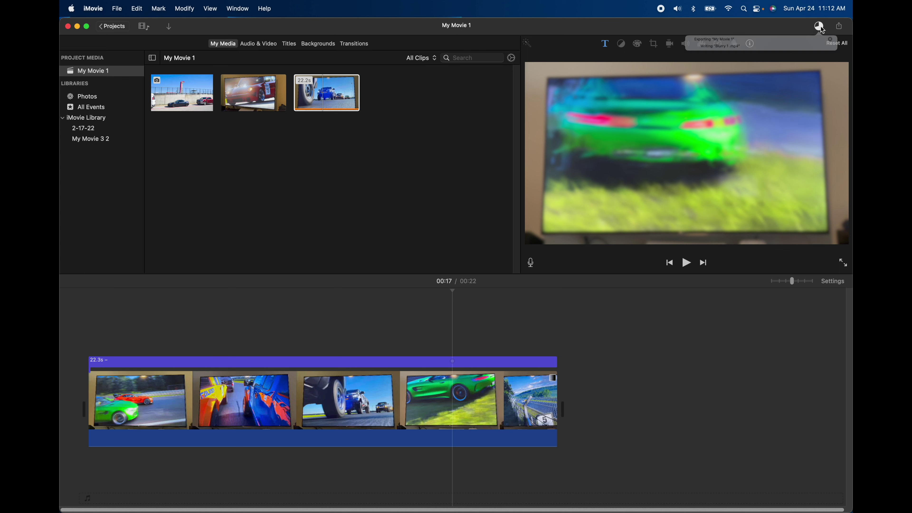
- Check the export progress, uncover the desktop, and review the exported Blurry 1.mp4 in QuickTime Player before closing it
click(821, 26)
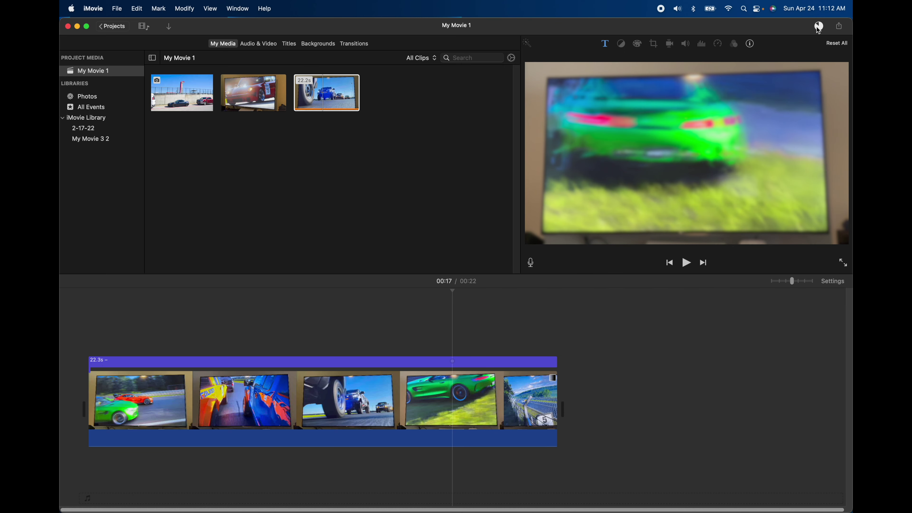
double_click(836, 22)
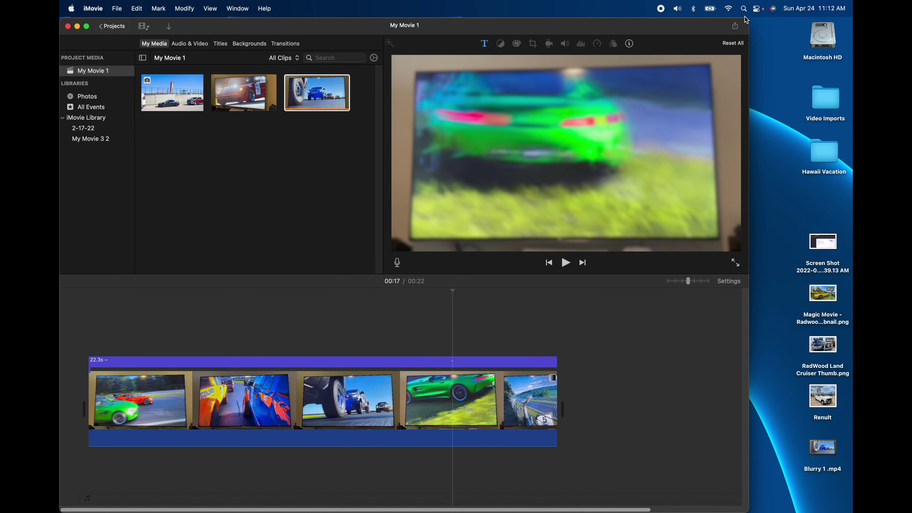
click(789, 346)
double_click(838, 465)
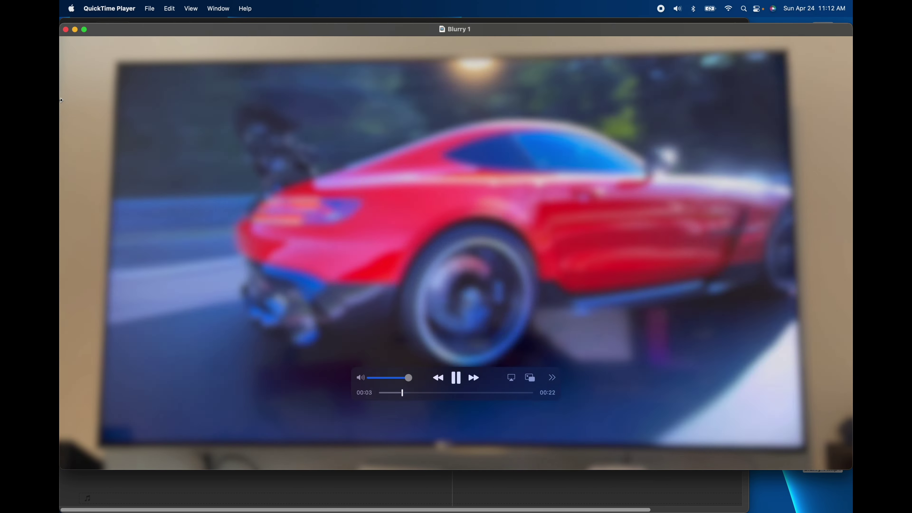
key(super+w)
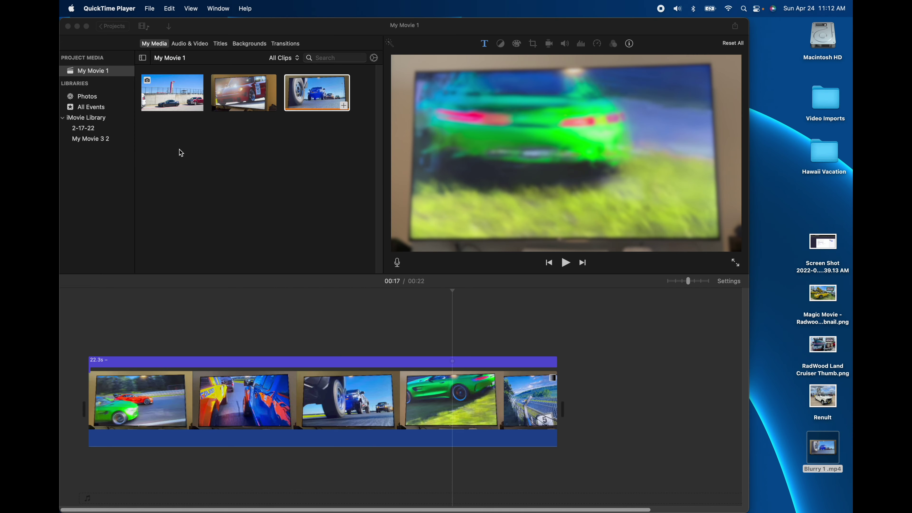
- Clear the title and clip from the iMovie timeline and add Blurry 1.mp4 from the desktop as the main clip
click(567, 416)
drag(617, 395, 409, 442)
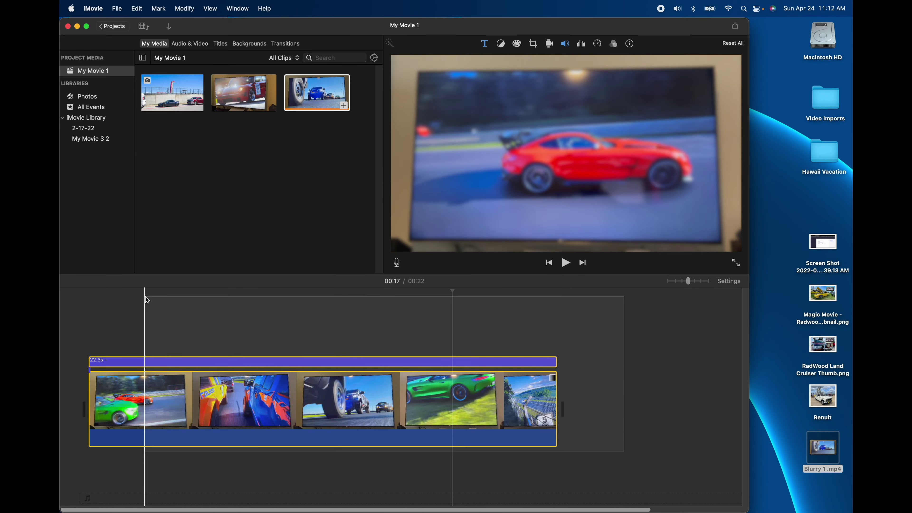
key(Delete)
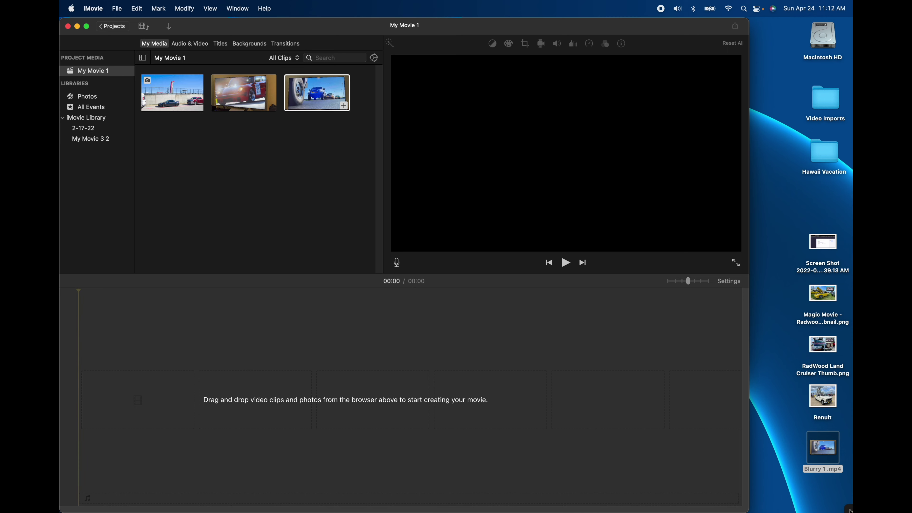
drag(833, 451, 254, 391)
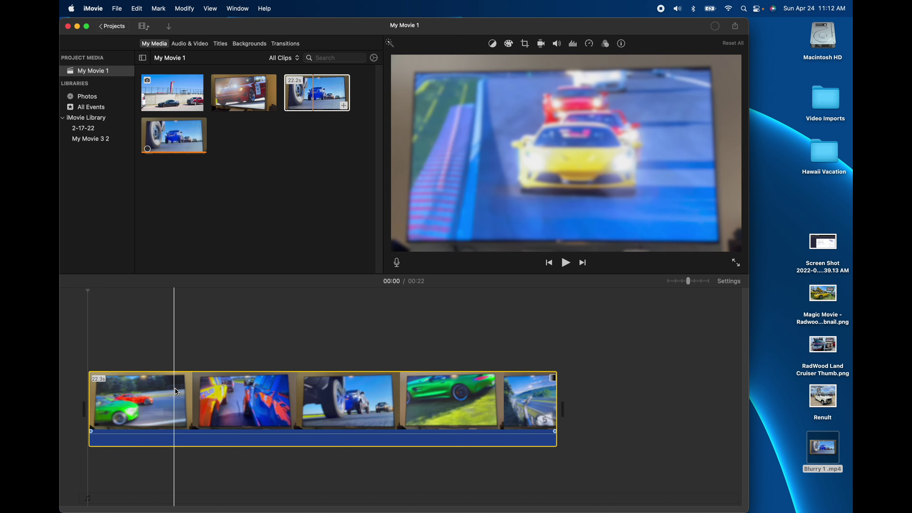
- Place the original sharp truck clip above the blurred clip, shorten its end, and shift it toward the middle of the timeline
click(277, 341)
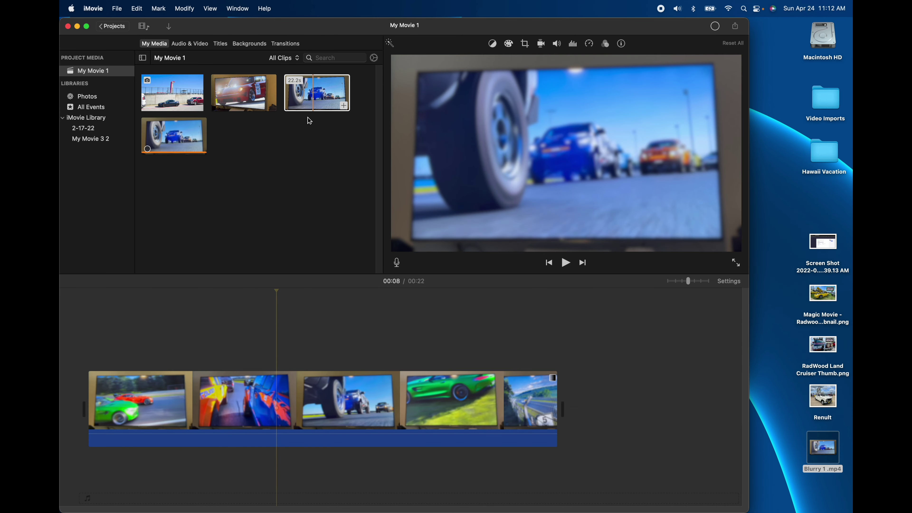
click(177, 130)
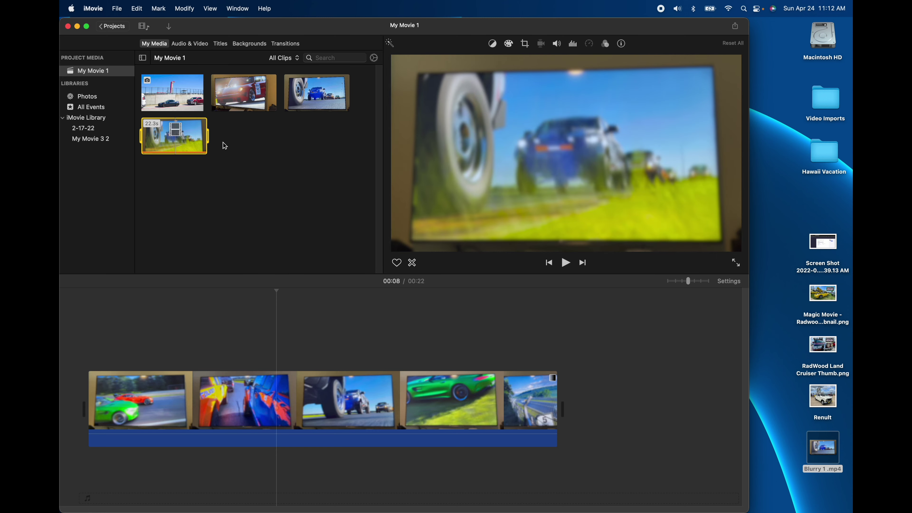
key(Left)
drag(227, 222, 108, 325)
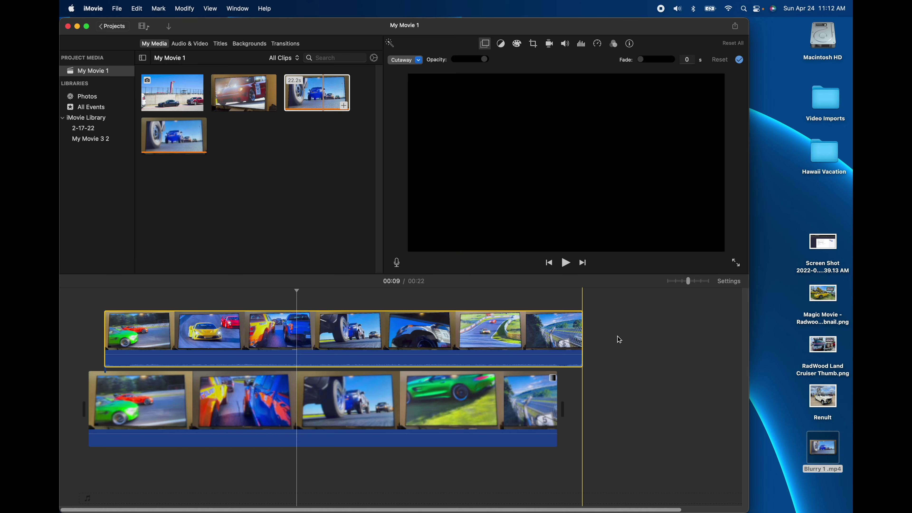
drag(582, 332, 369, 348)
- Set the sharp overlay clip to Picture in Picture and enlarge its frame so the blurred clip shows as a border
click(416, 60)
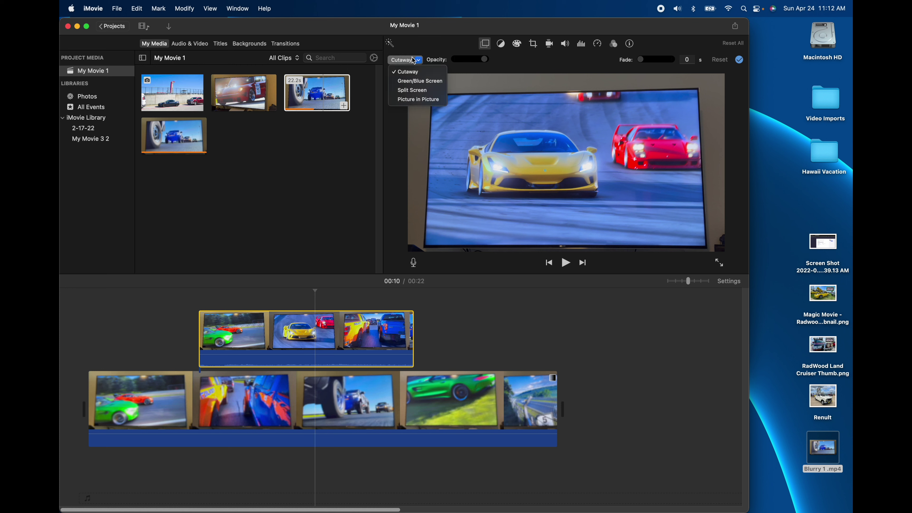
click(418, 98)
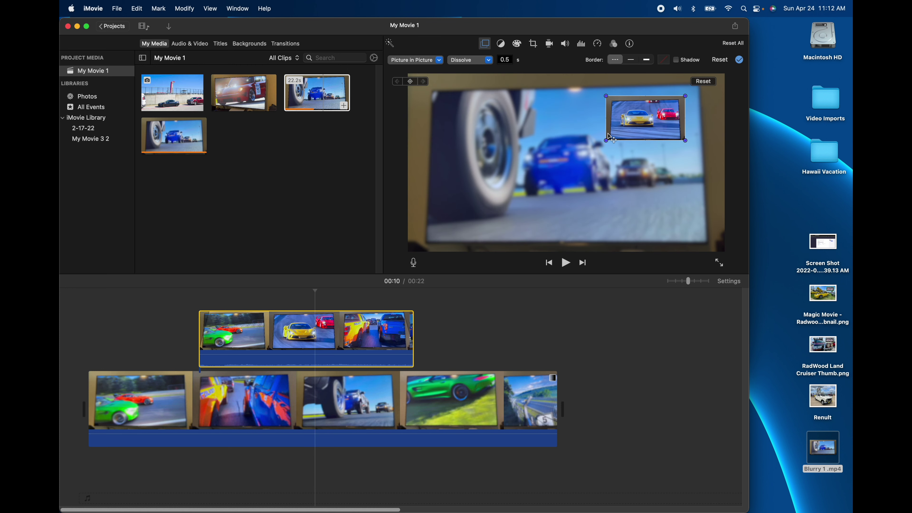
drag(608, 140, 441, 220)
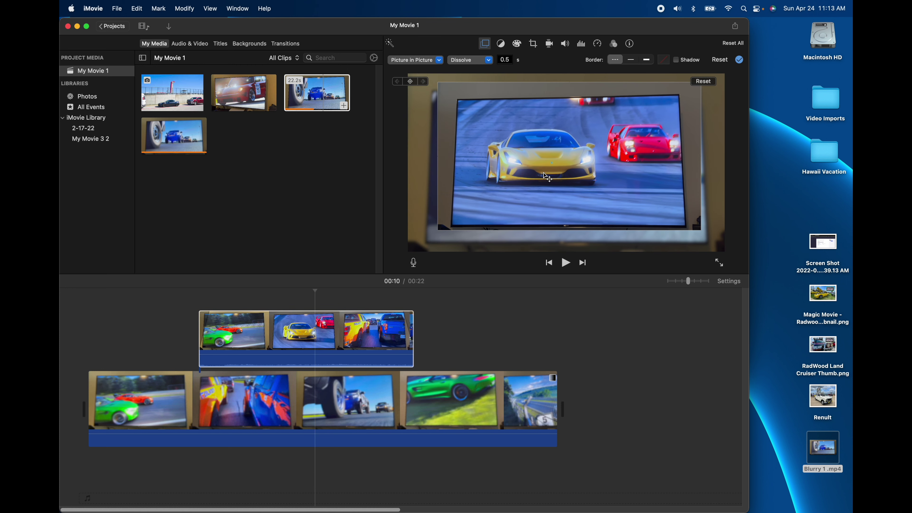
- Fine-tune the Picture in Picture frame's size and position, then give it a thin Lemon yellow border
drag(703, 229, 709, 233)
drag(623, 175, 617, 176)
click(628, 60)
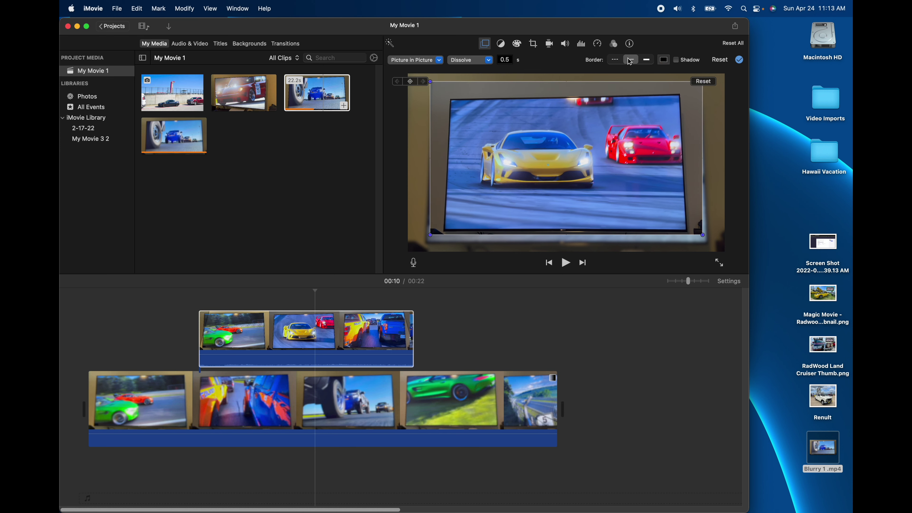
click(665, 63)
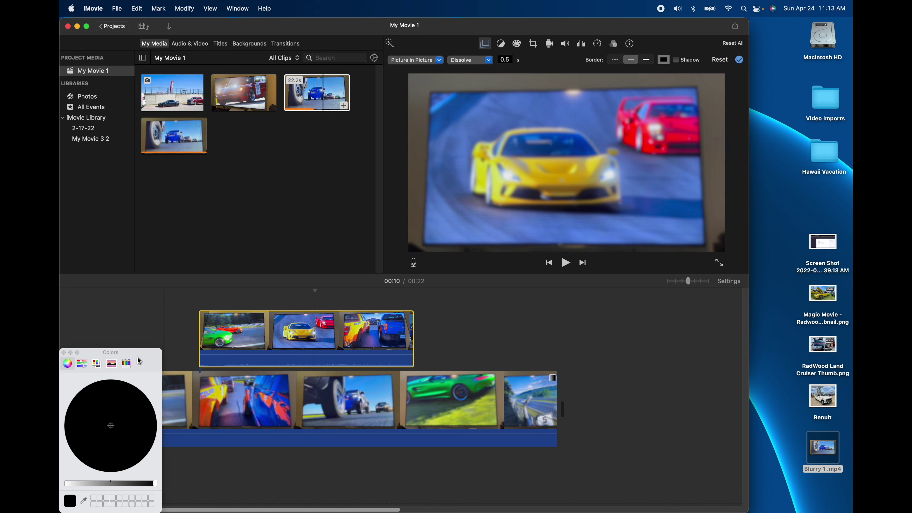
click(83, 366)
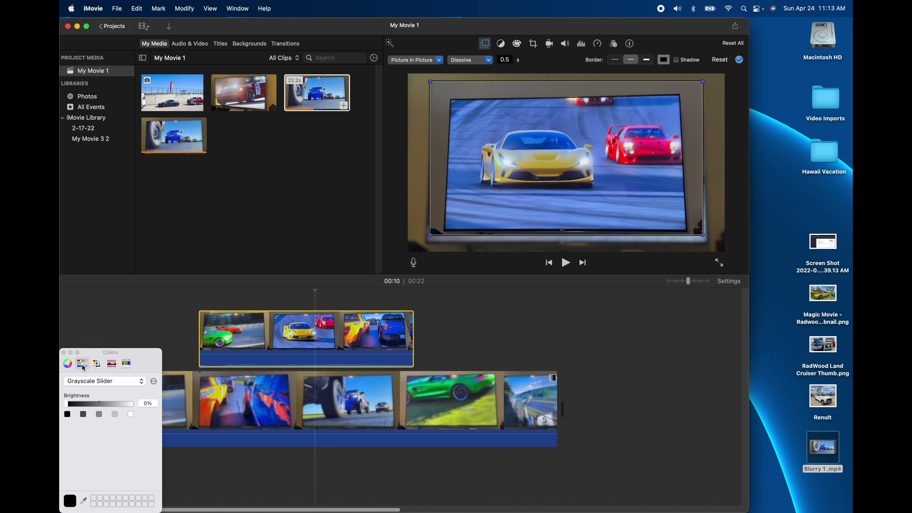
click(97, 365)
click(126, 363)
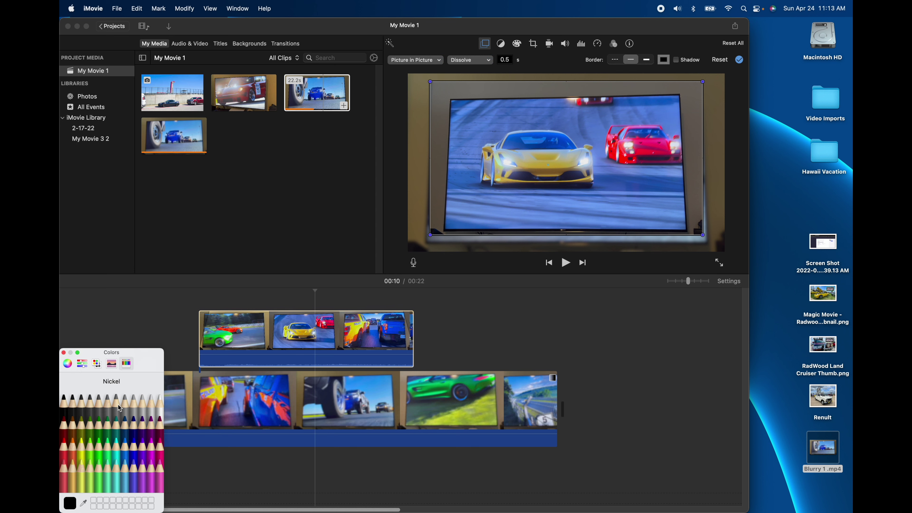
click(82, 453)
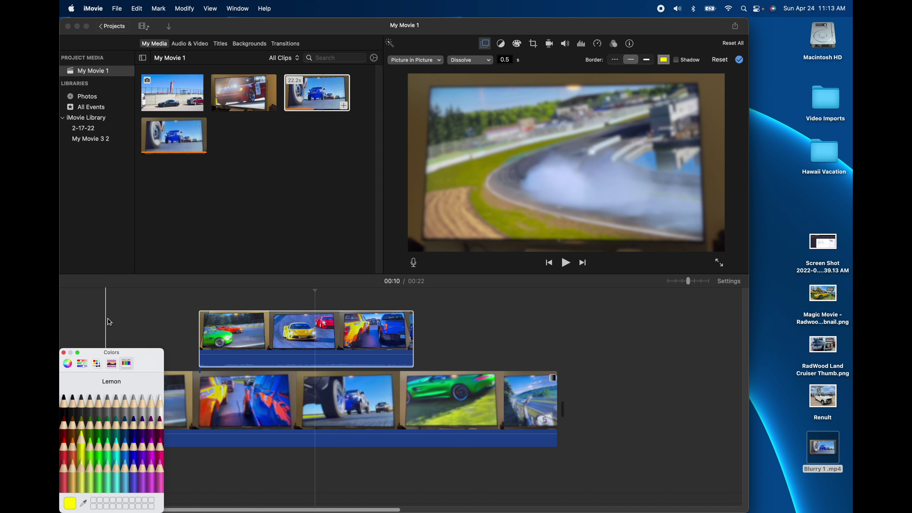
click(64, 353)
- Shorten the overlay clip's dissolve to 0 seconds and play its entrance from just before the clip starts
click(179, 325)
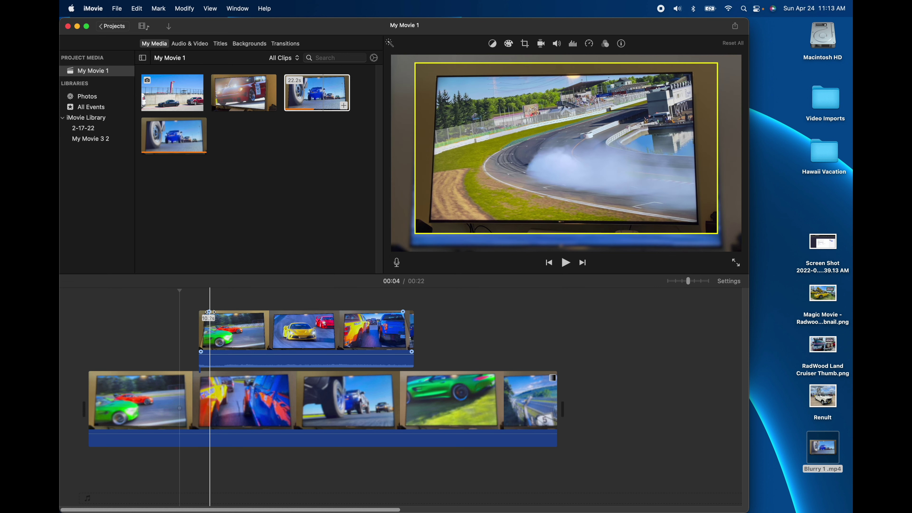
drag(209, 312, 204, 312)
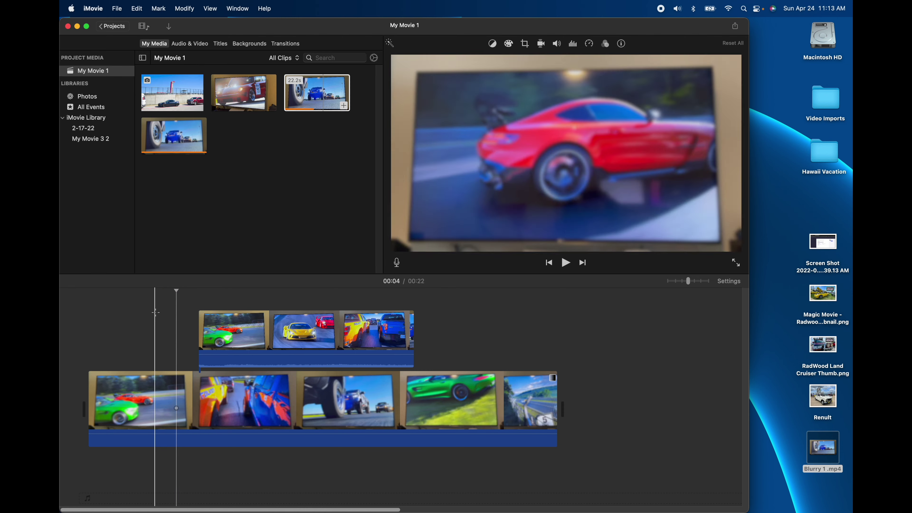
key(space)
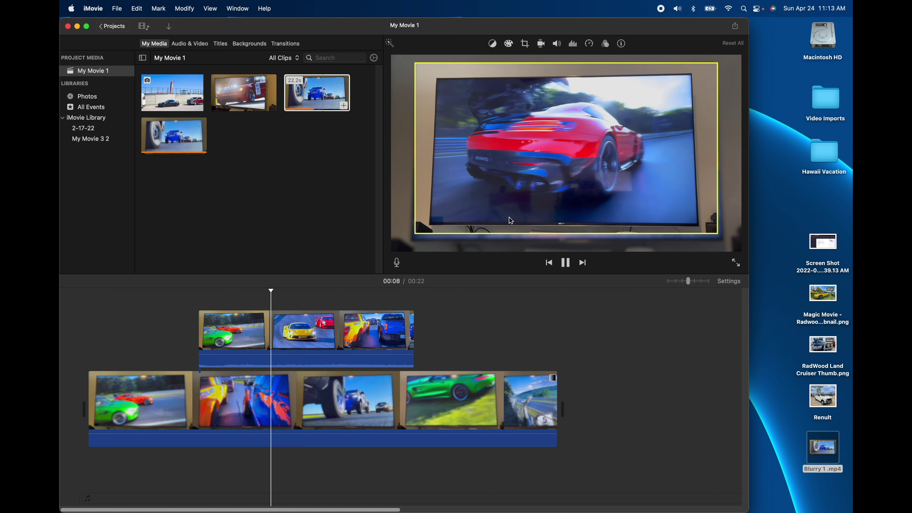
- Shrink and reposition the bordered overlay so more of the blurred clip surrounds it, and play the result
click(376, 316)
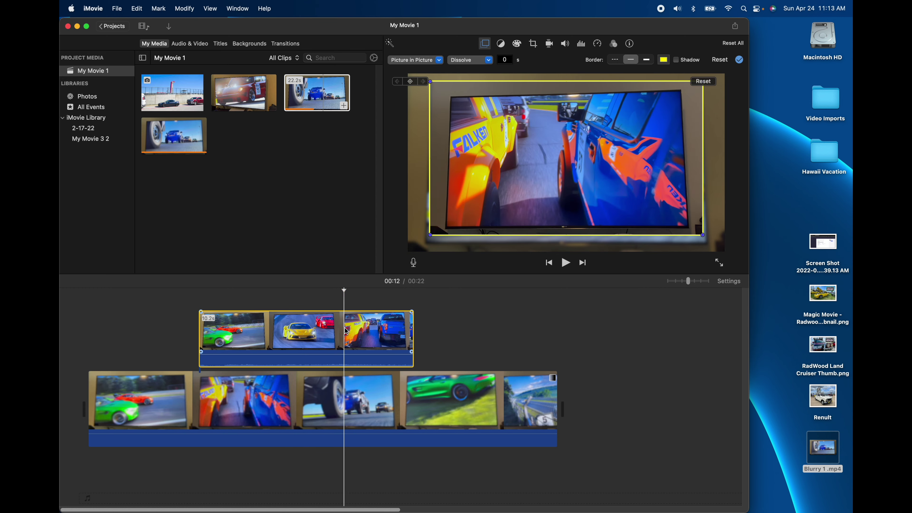
drag(428, 237, 474, 201)
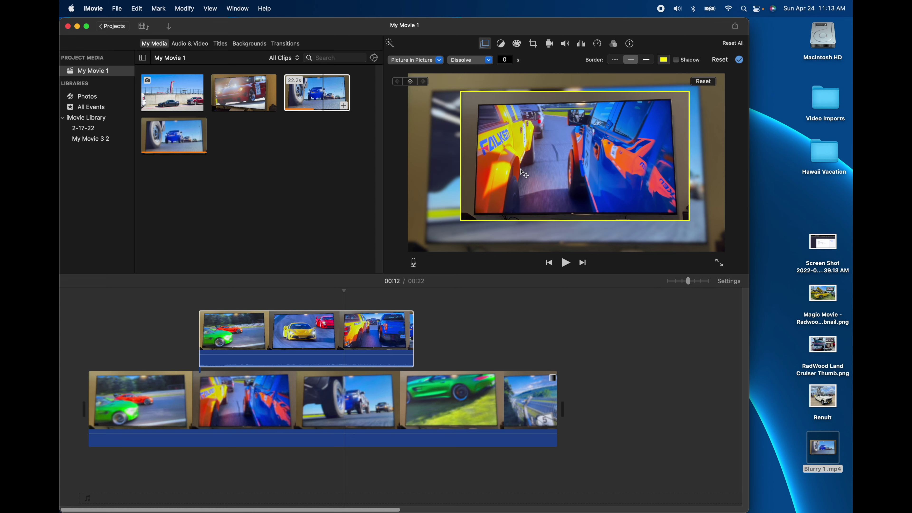
click(235, 291)
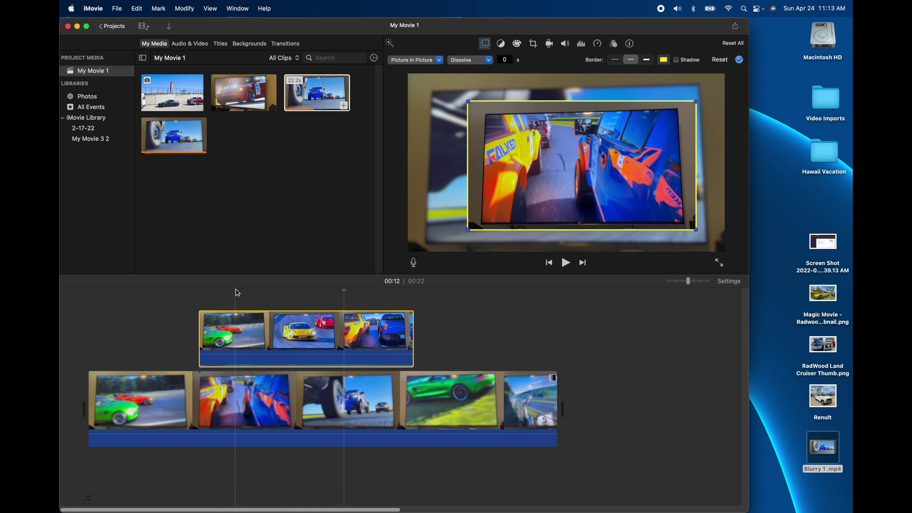
key(space)
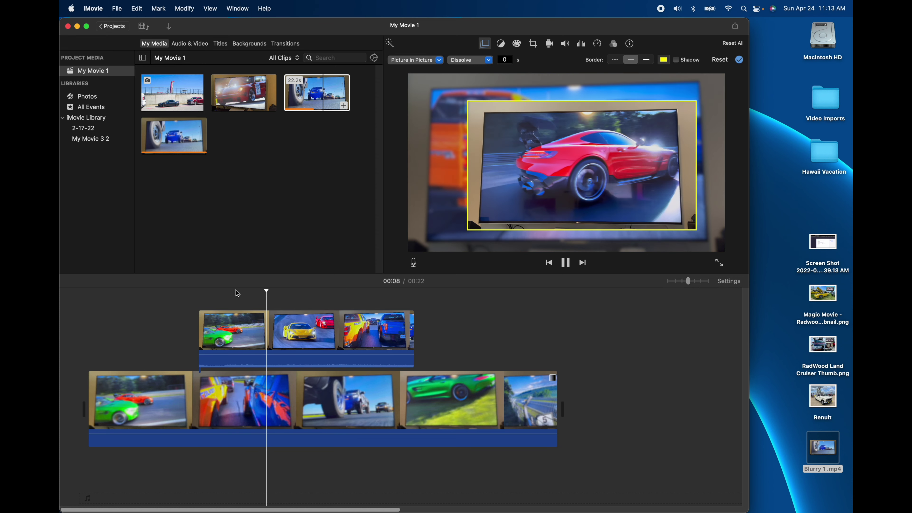
key(space)
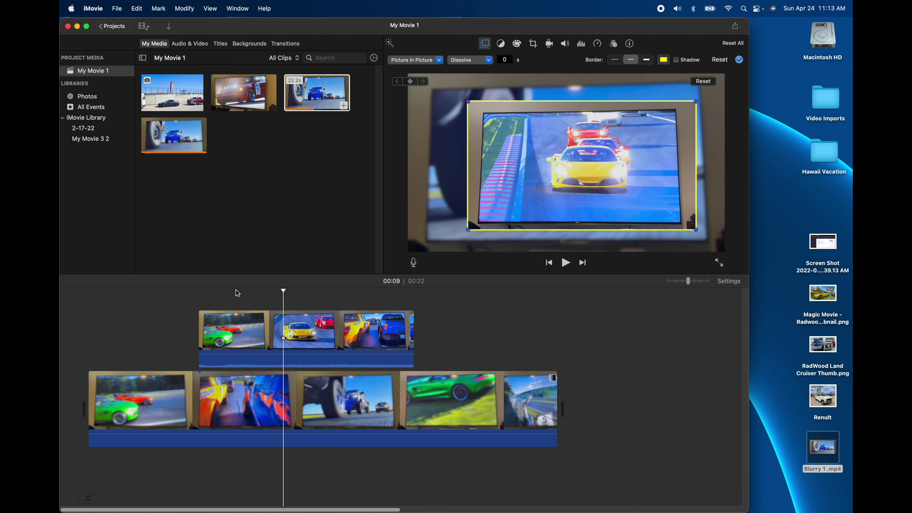
- Delete the overlay clip and append the 10.9-second clip from the media library after the blurred clip
click(243, 323)
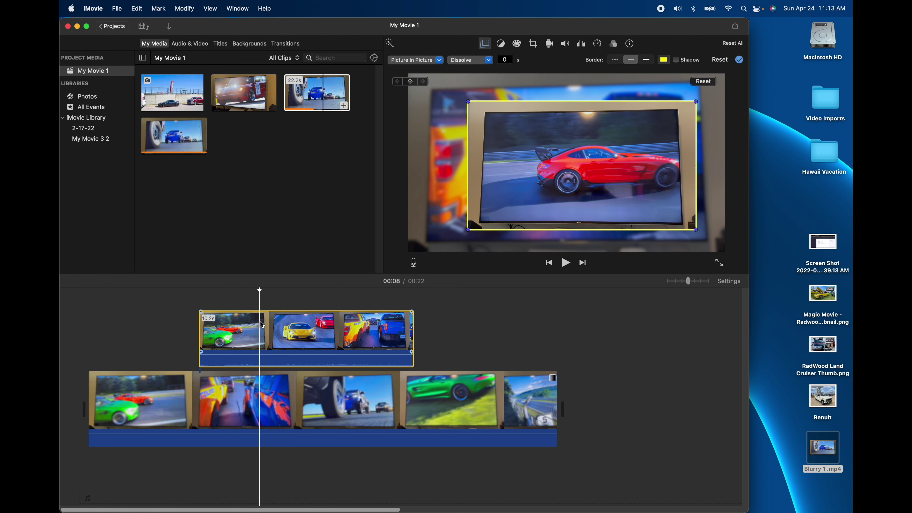
key(Delete)
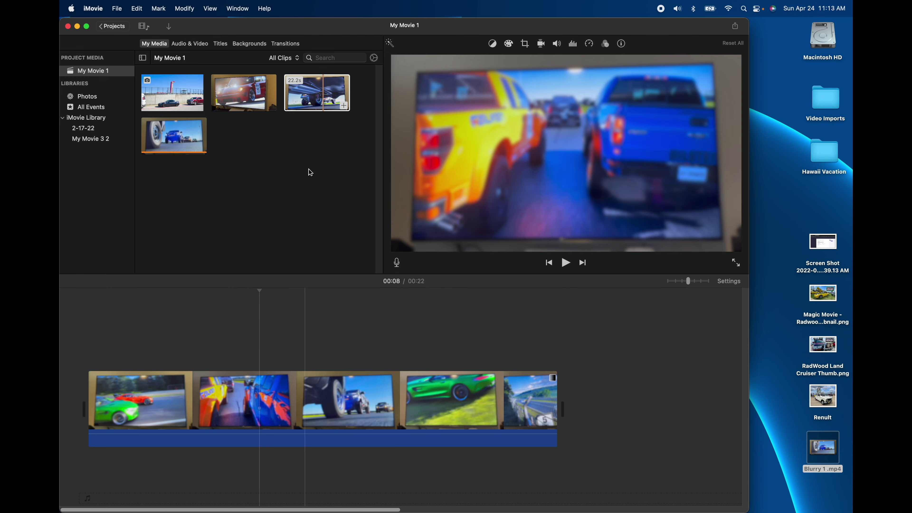
drag(248, 97, 628, 402)
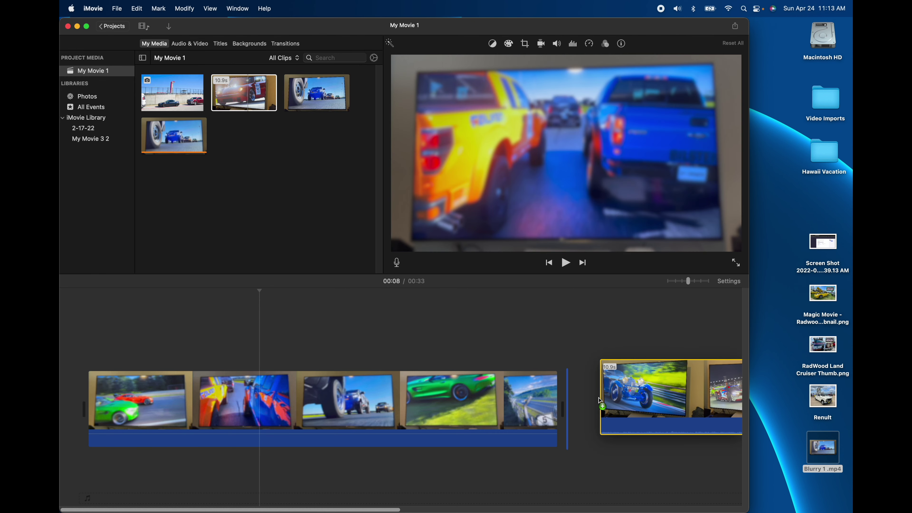
- Add a Pull Focus title over the newly appended clip and clear its placeholder title and subtitle text
click(223, 48)
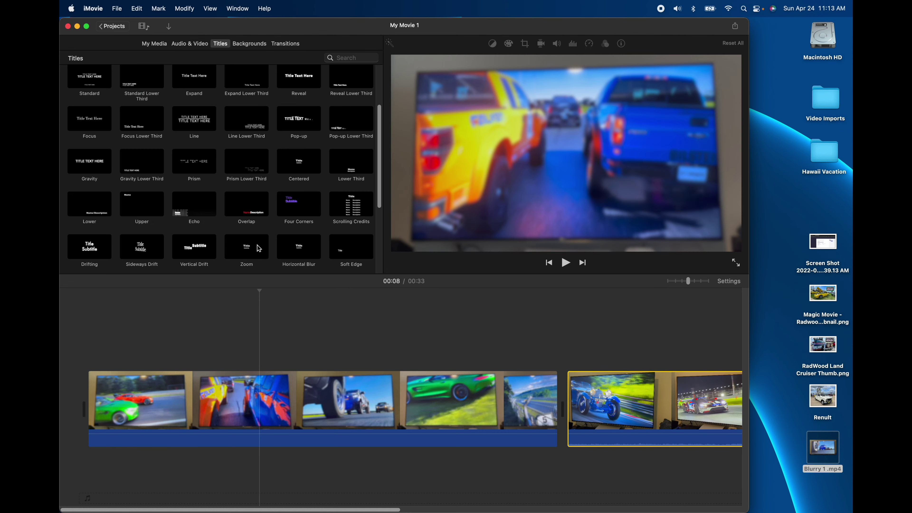
scroll(276, 182, down, 5)
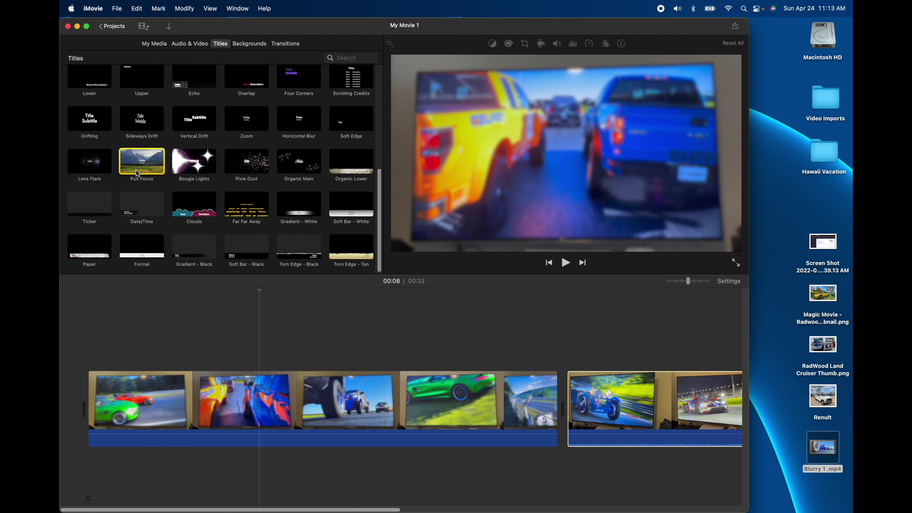
drag(142, 161, 632, 359)
click(639, 361)
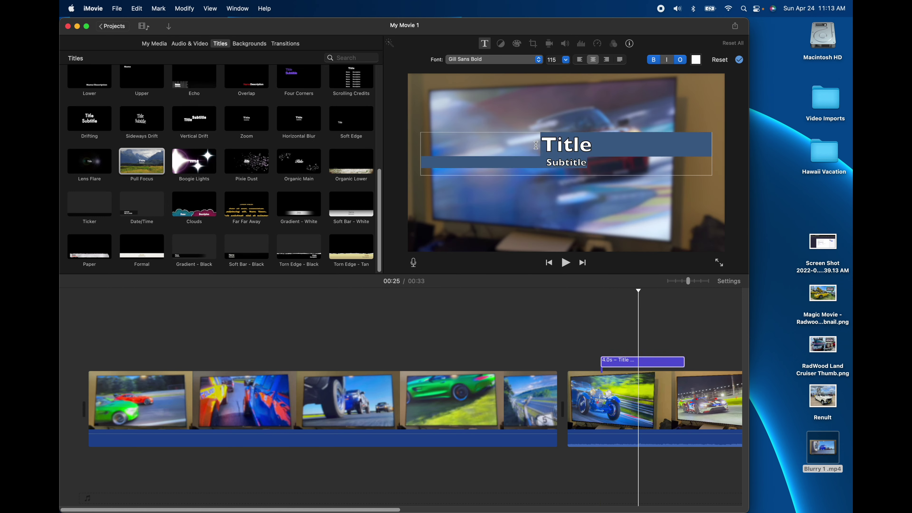
key(BackSpace)
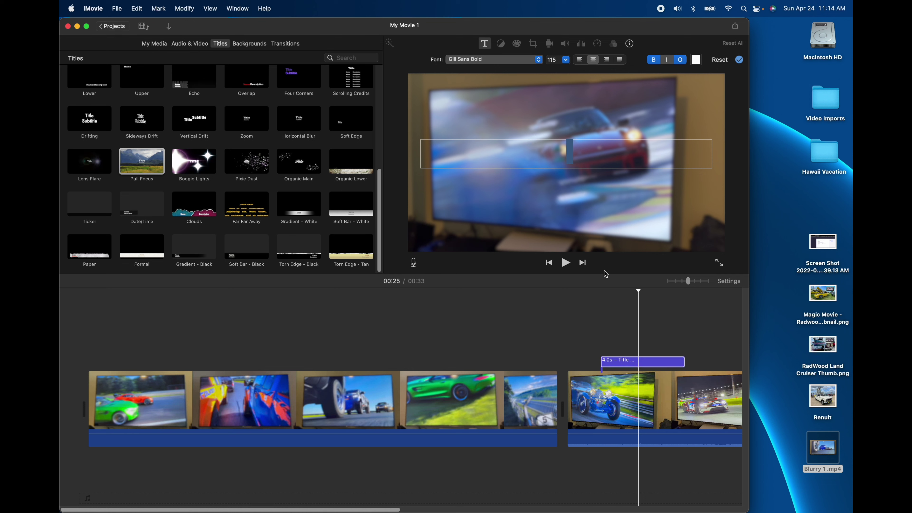
- Play the Pull Focus blur on the second clip, then delete the title
click(587, 326)
key(space)
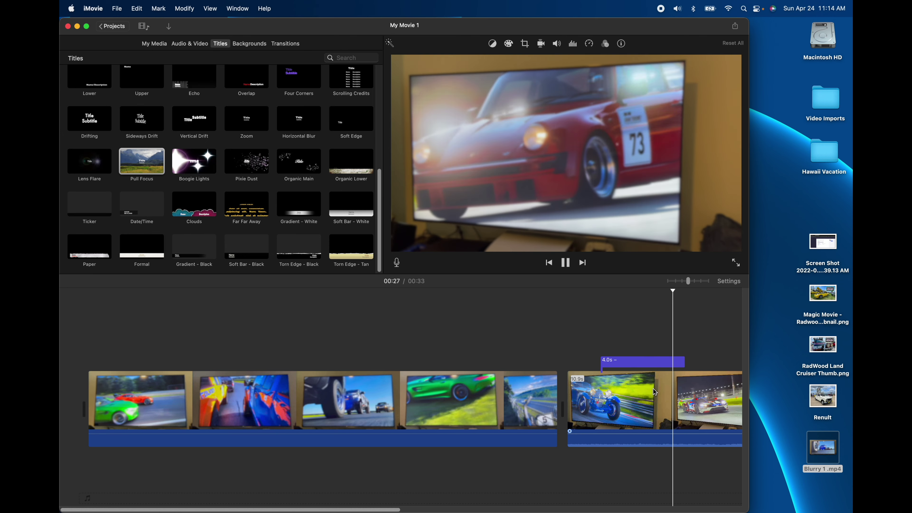
key(space)
click(647, 367)
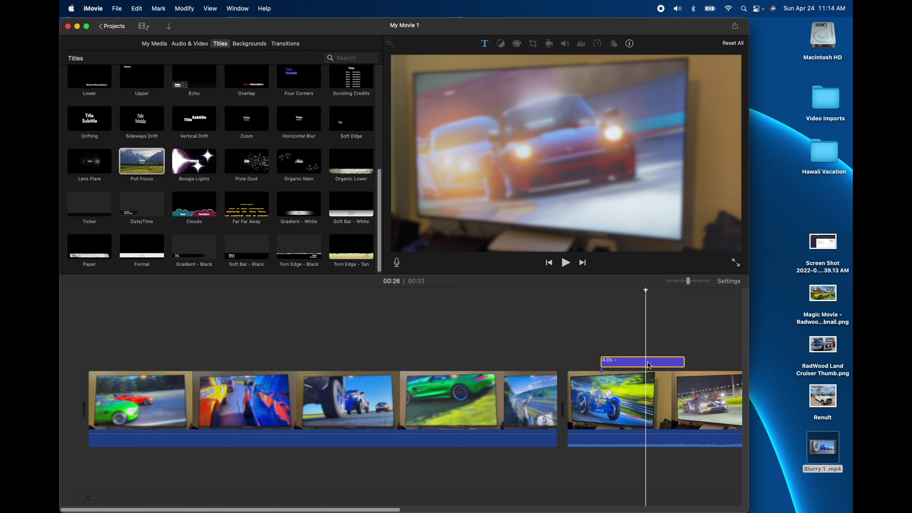
key(Delete)
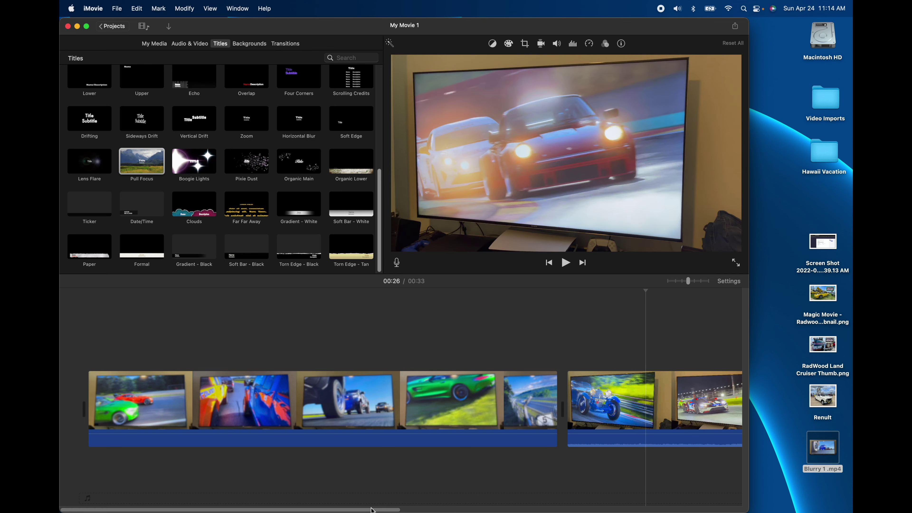
- Select the second clip, preview its unfiltered footage, and place the playhead on the red car at 00:26
drag(374, 508, 466, 508)
click(451, 406)
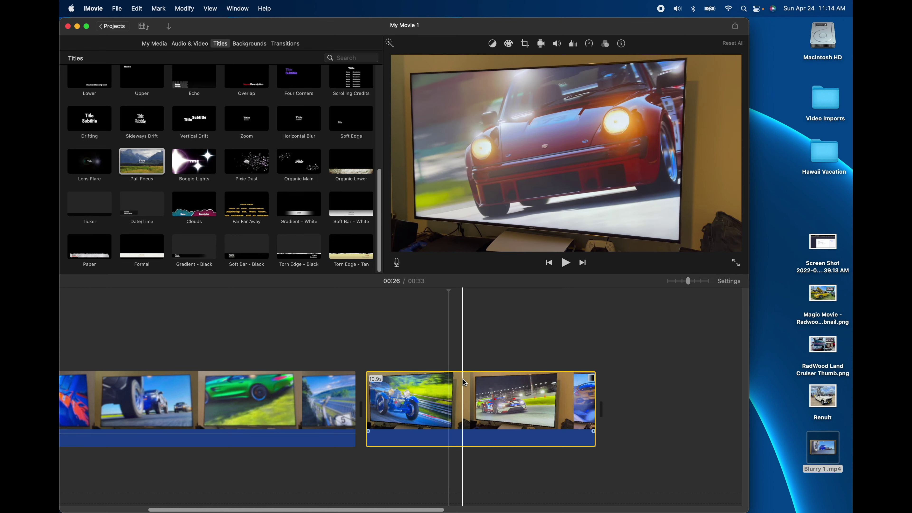
key(space)
click(413, 333)
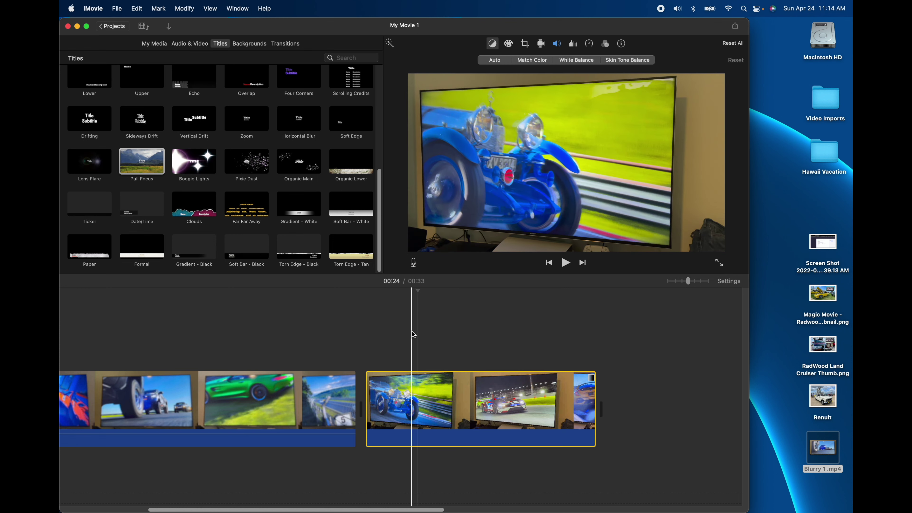
click(460, 359)
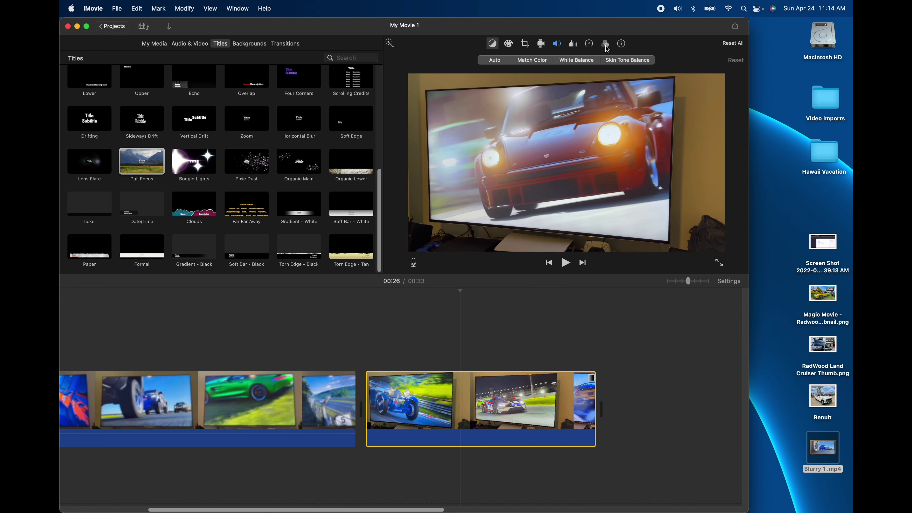
- Apply the Romantic clip filter to the second clip at strength 50
click(605, 45)
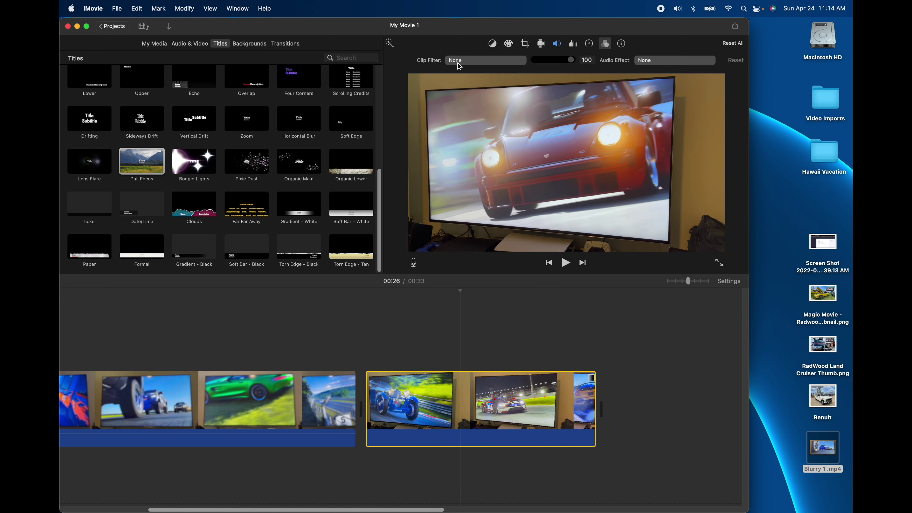
click(473, 60)
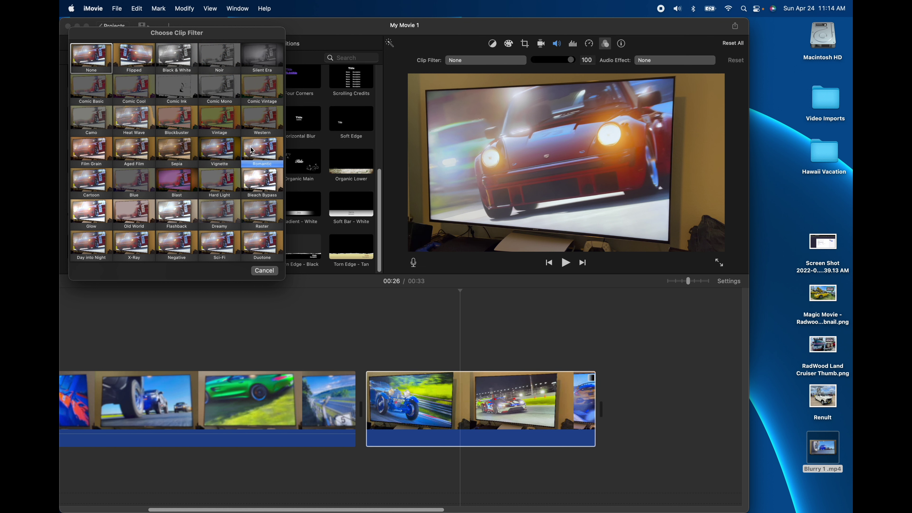
click(262, 151)
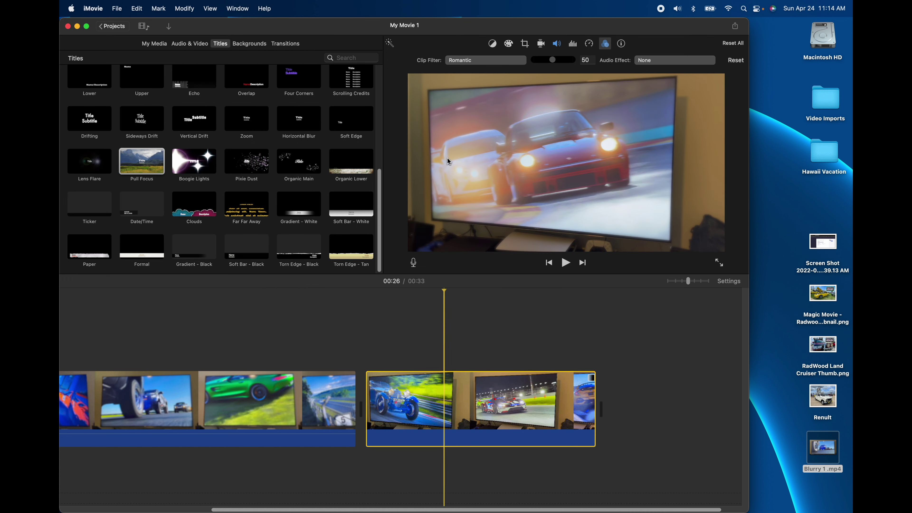
- Switch the second clip's filter to Dreamy at strength 100 and play it from the clip's start
click(452, 61)
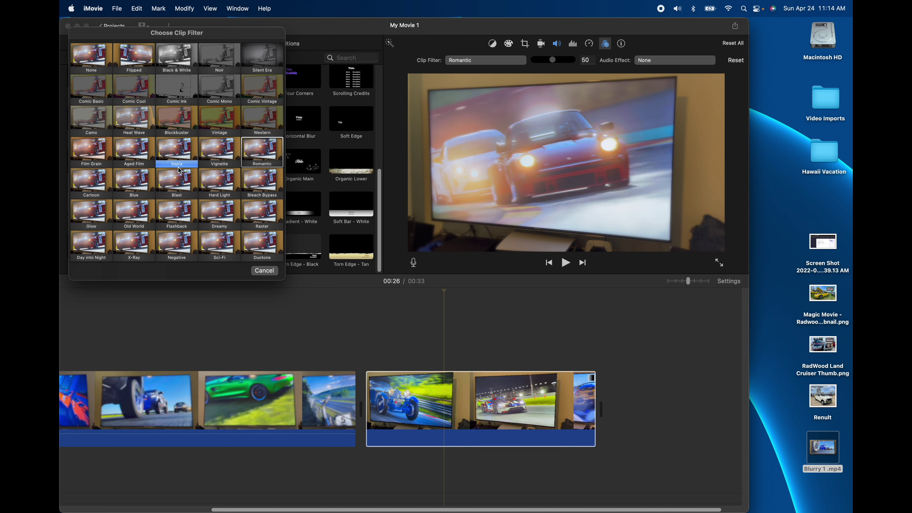
click(164, 214)
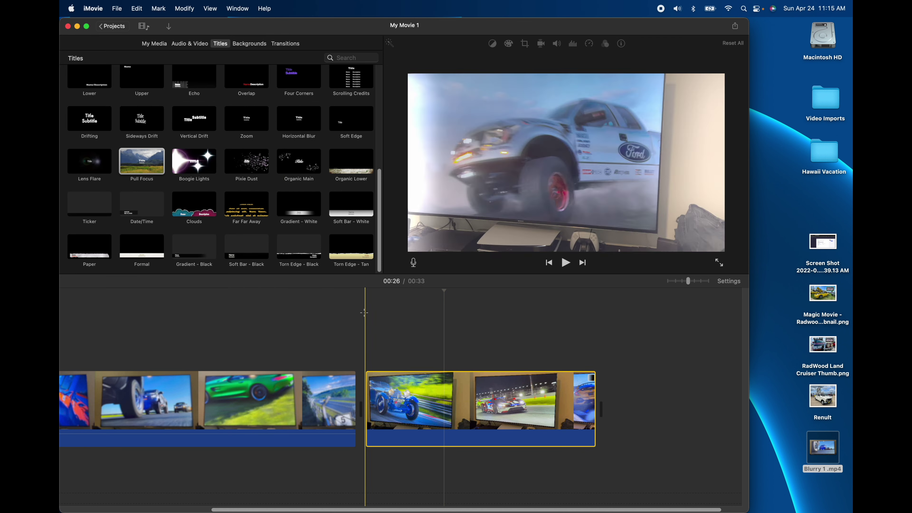
click(364, 313)
key(space)
key(space)
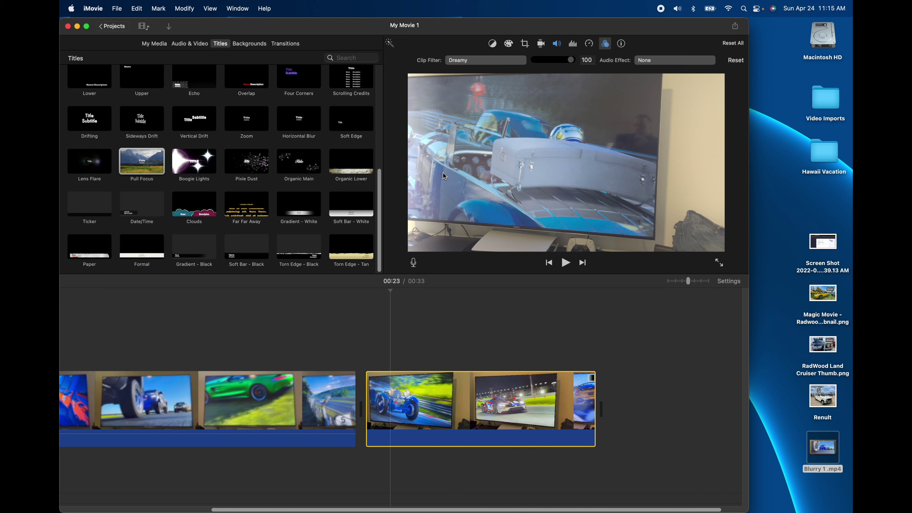
- Switch the second clip's filter from Dreamy to Negative and set its strength to 37
click(471, 392)
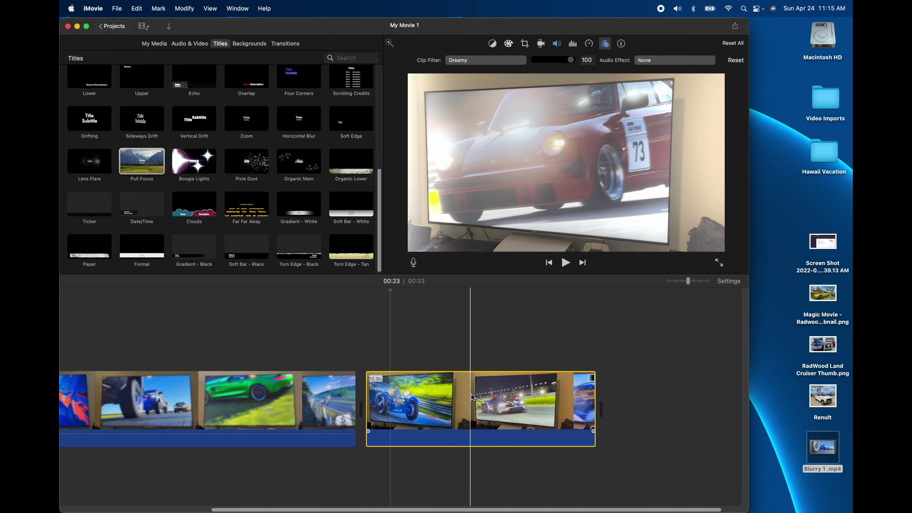
click(480, 397)
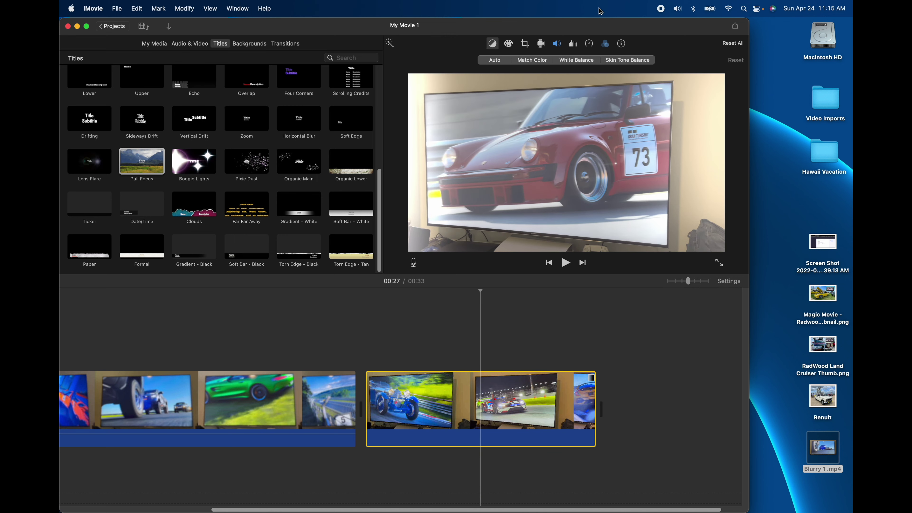
click(605, 44)
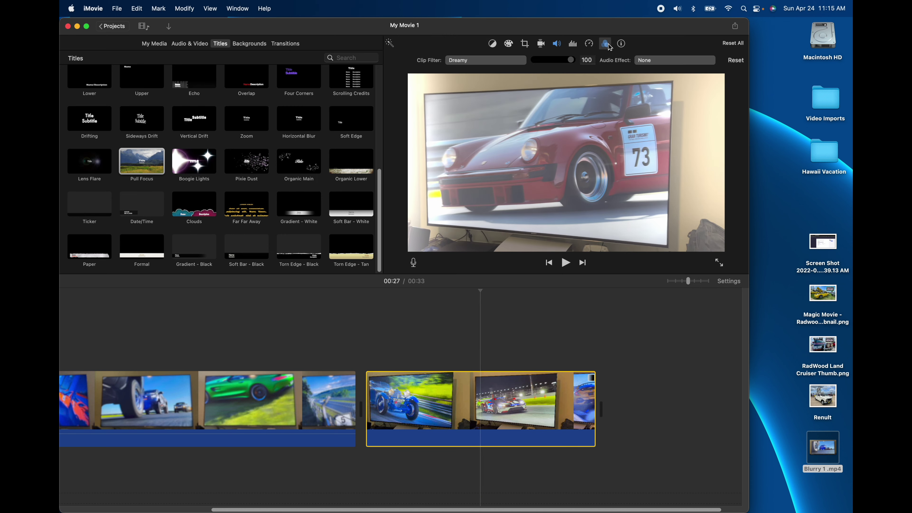
click(487, 62)
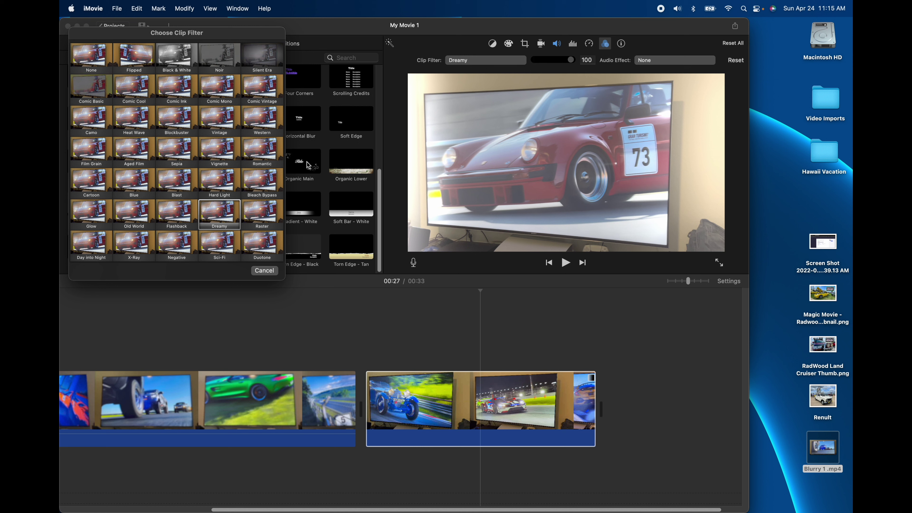
click(177, 252)
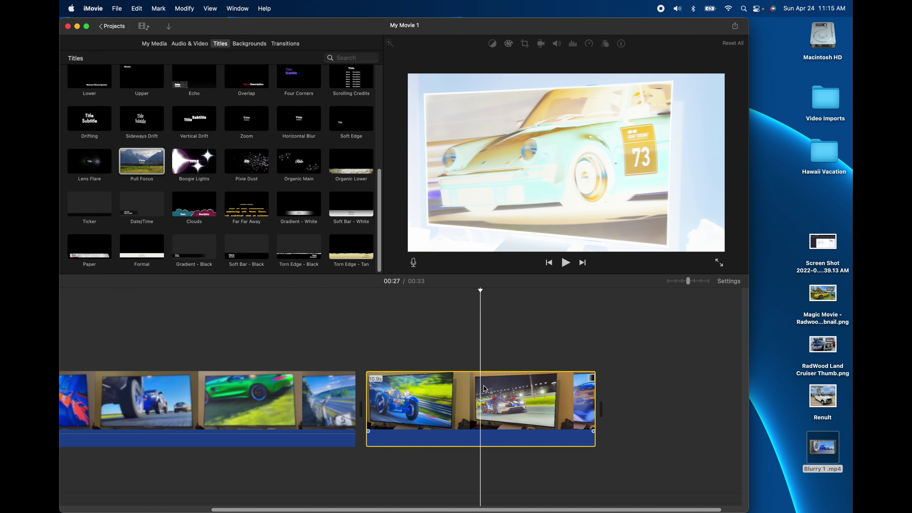
click(419, 399)
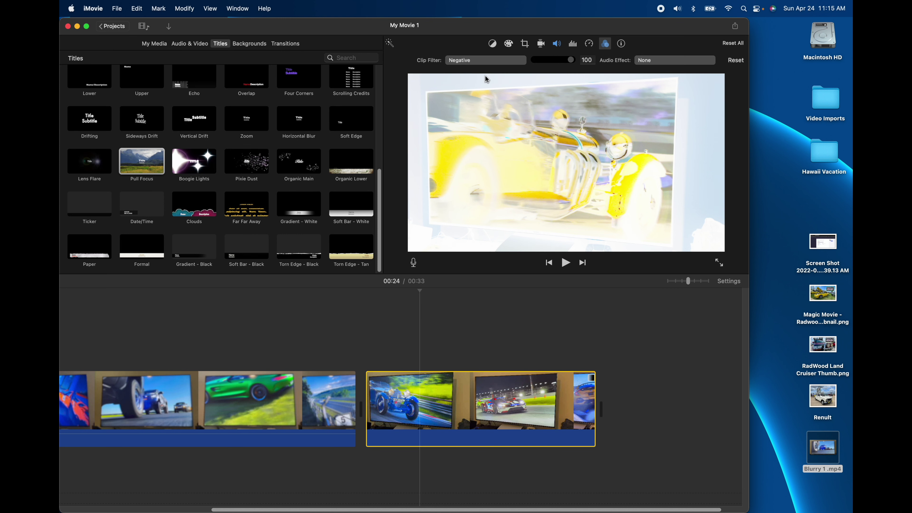
drag(572, 61, 549, 65)
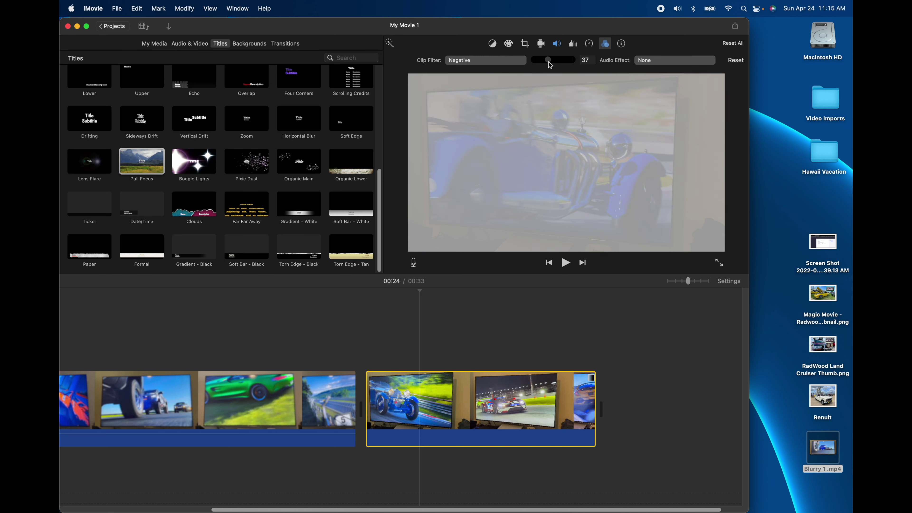
- Overlay the 10.9 s race car clip above the second clip, trim its end to about 6.7 s, and shift it over the clip's middle
click(155, 43)
drag(244, 93, 369, 318)
drag(610, 334, 514, 334)
drag(445, 330, 479, 330)
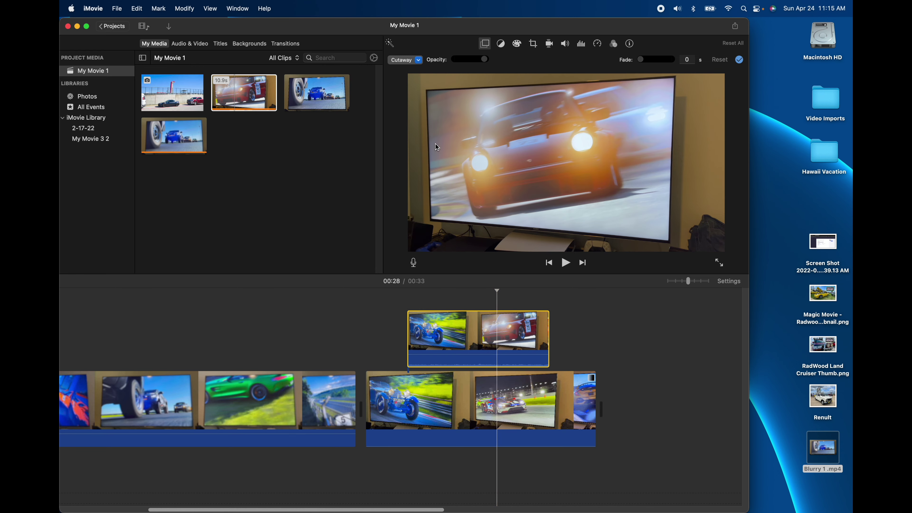
- Change the overlay to Picture in Picture, enlarge and center it over the faded background, and play the result
click(417, 60)
click(411, 100)
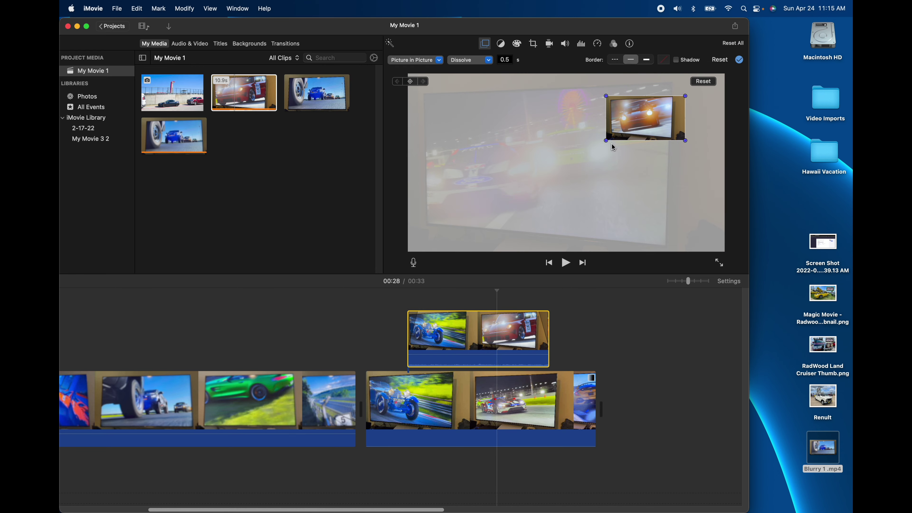
drag(606, 141, 409, 258)
drag(413, 111, 503, 134)
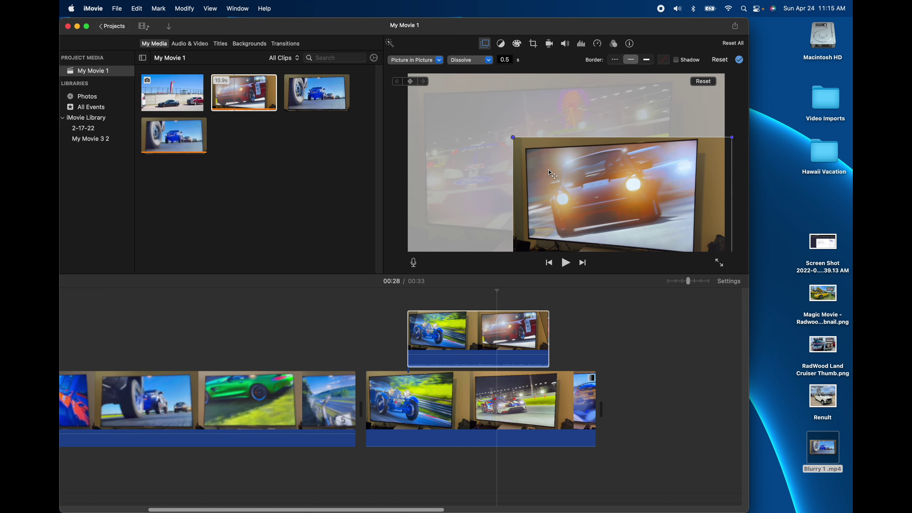
drag(545, 173, 487, 140)
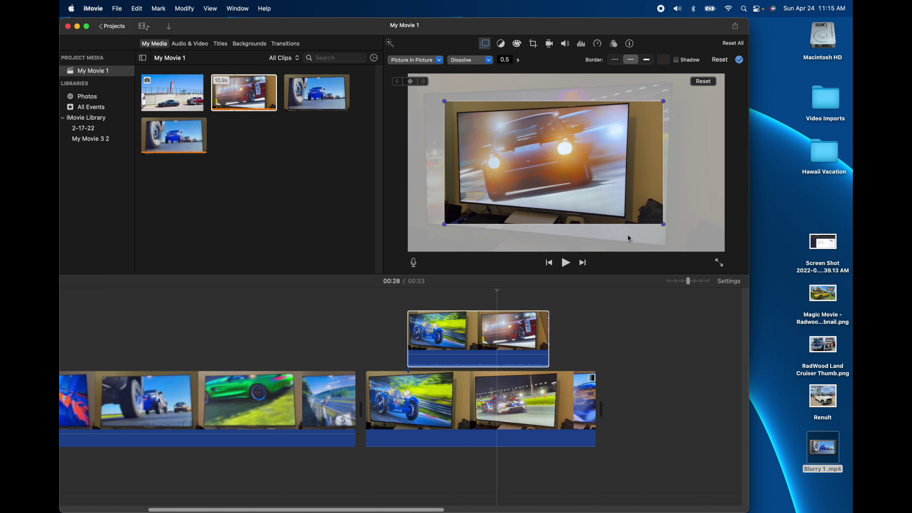
click(395, 402)
key(space)
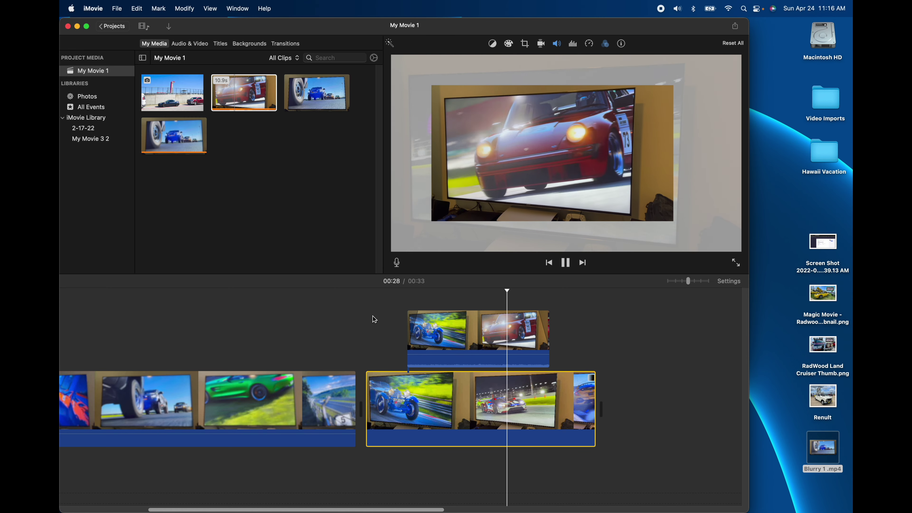
- Give the Picture in Picture overlay the thickest black border and a shadow, and play it from before the overlay begins
click(487, 329)
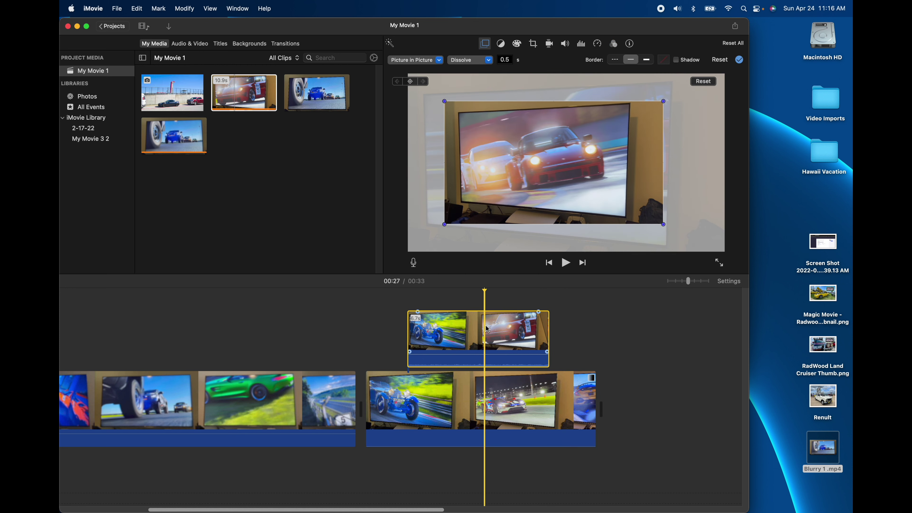
click(646, 61)
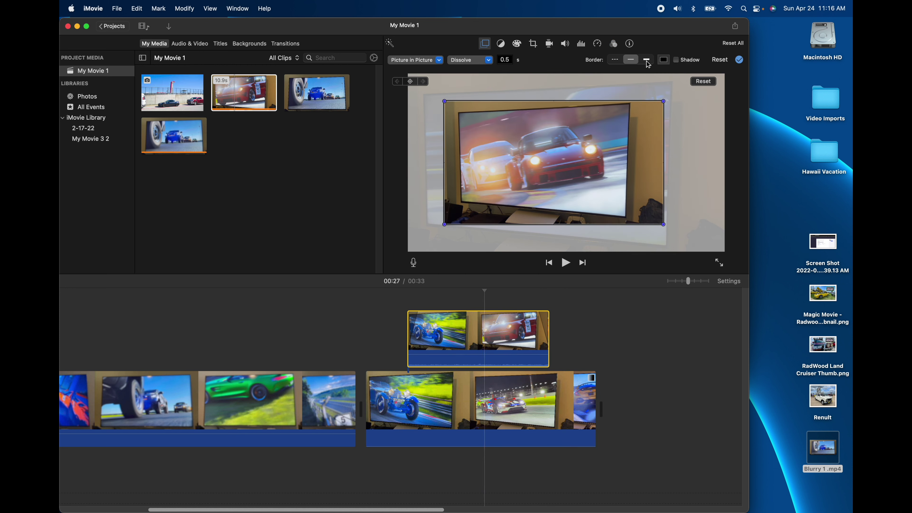
click(633, 64)
click(643, 63)
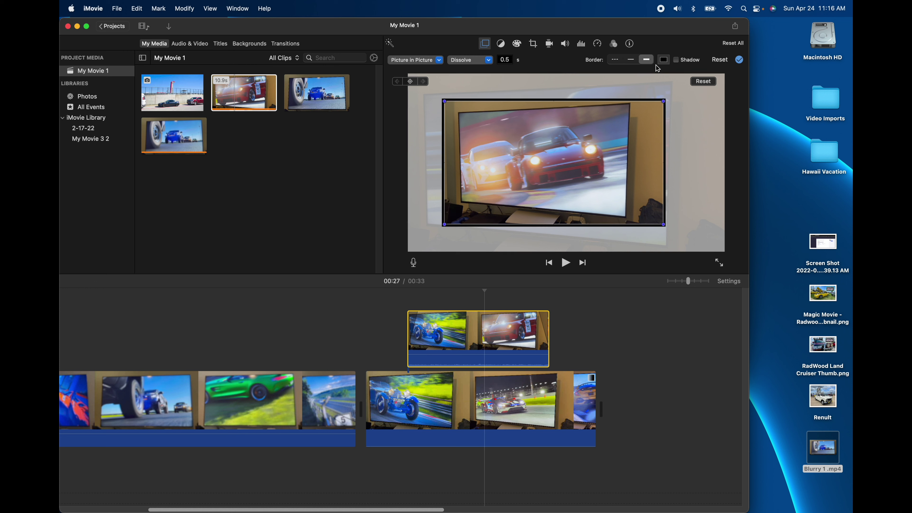
click(676, 61)
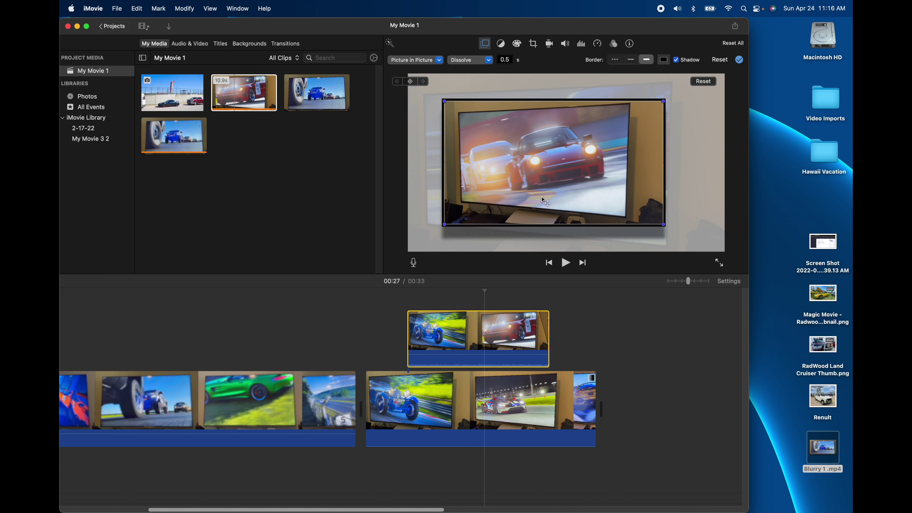
click(391, 316)
key(space)
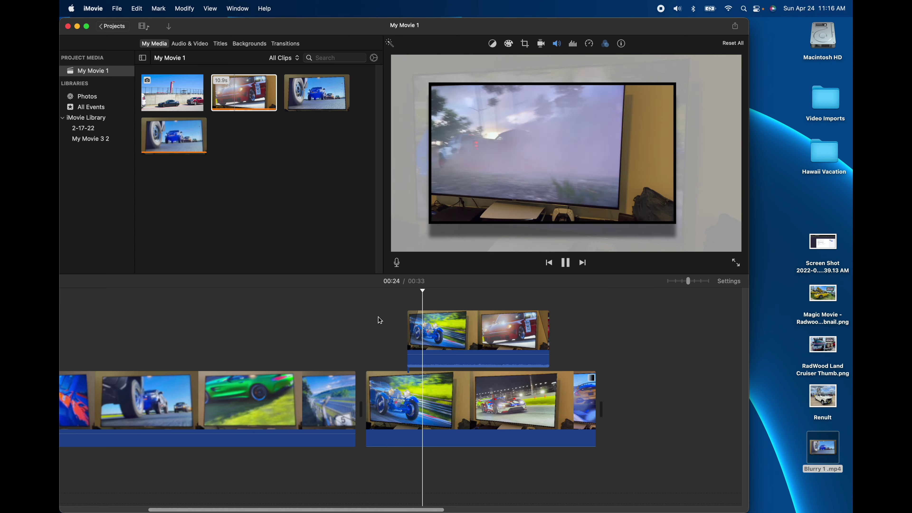
- Shrink the Picture in Picture inset, move it toward the lower right of the frame, and play the result
click(440, 105)
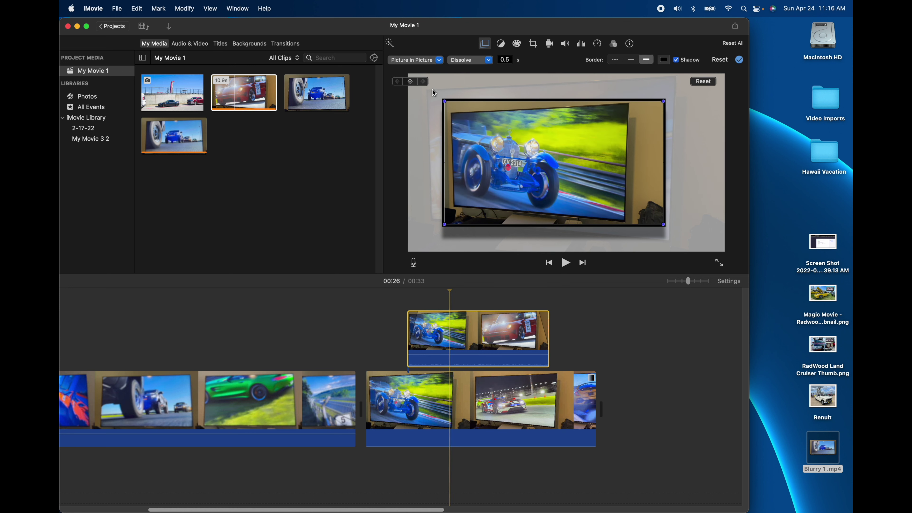
drag(445, 100, 453, 126)
drag(558, 159, 606, 161)
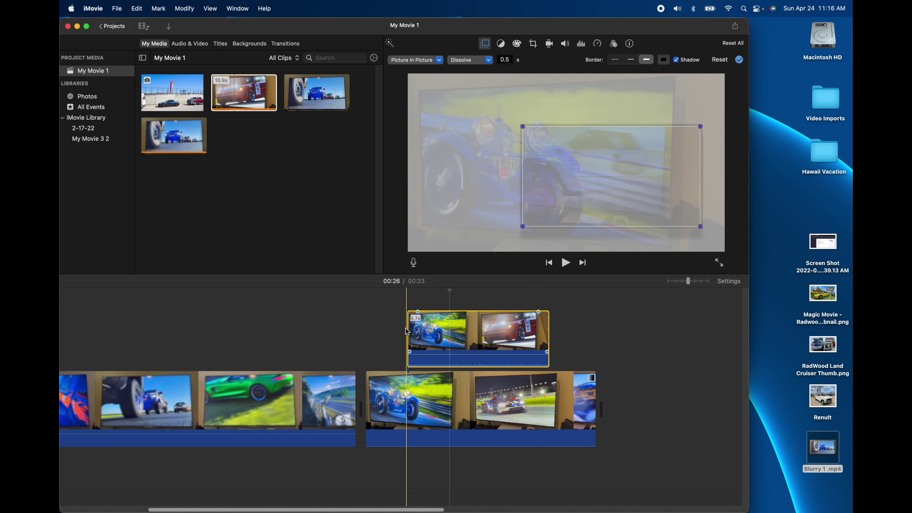
click(395, 323)
key(space)
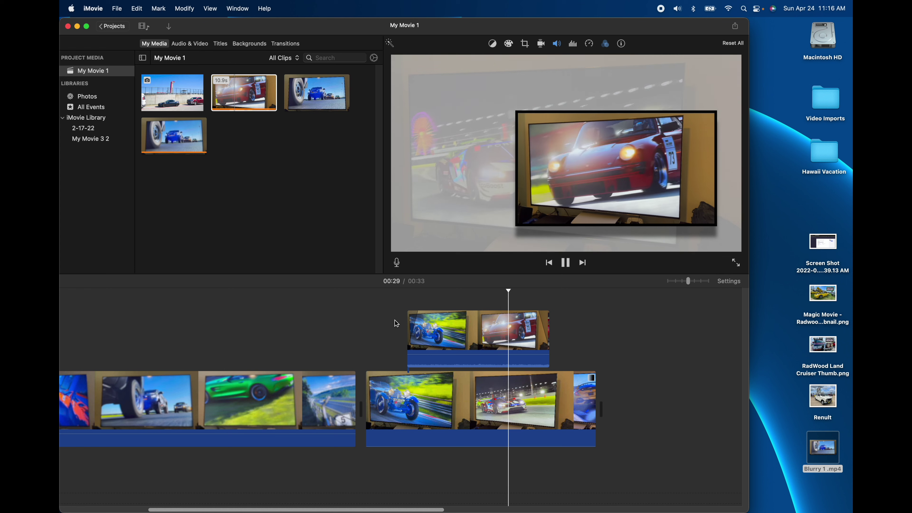
- Move the Picture in Picture inset to the upper left of the frame and view it at 00:26
click(413, 316)
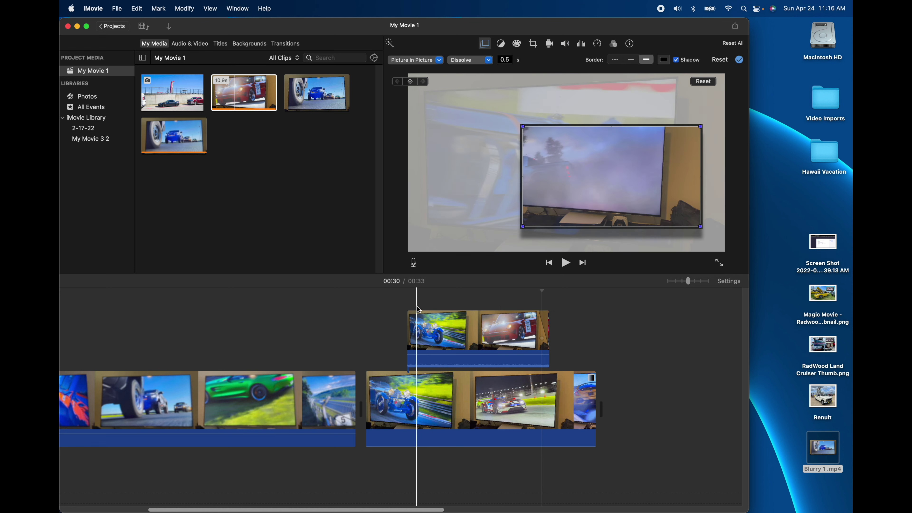
drag(587, 161, 500, 122)
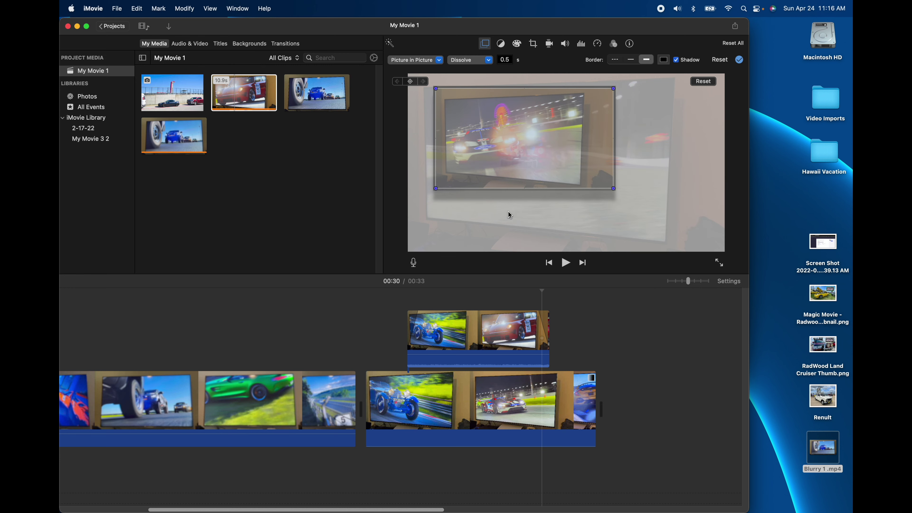
click(432, 323)
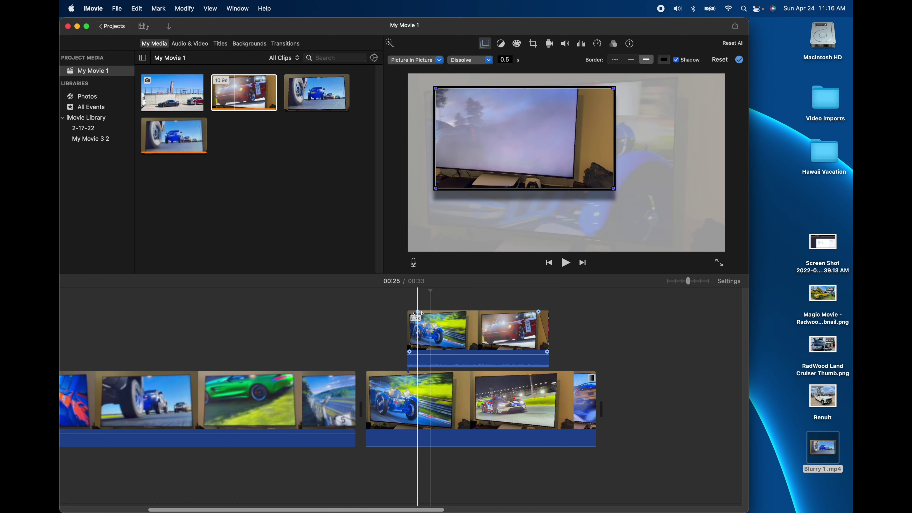
click(455, 320)
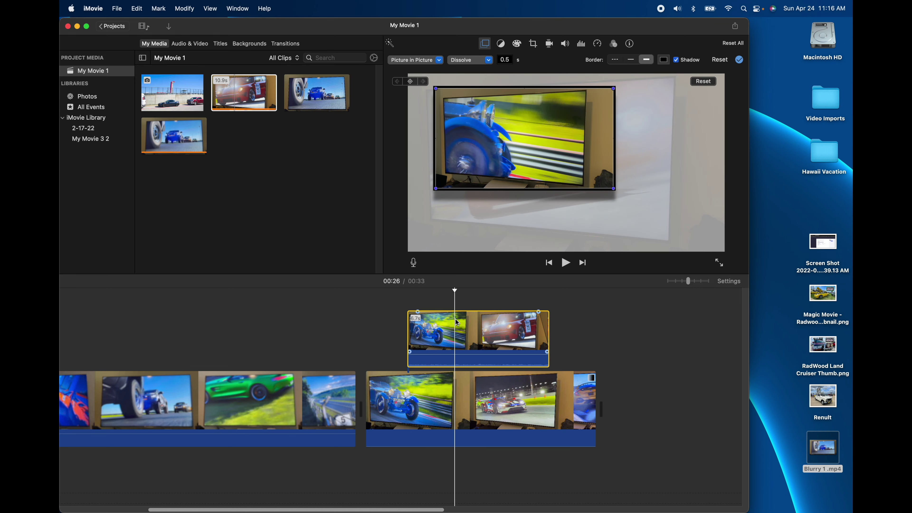
- Set the overlay's Dissolve duration to 0 seconds and play from before the overlay begins
click(489, 61)
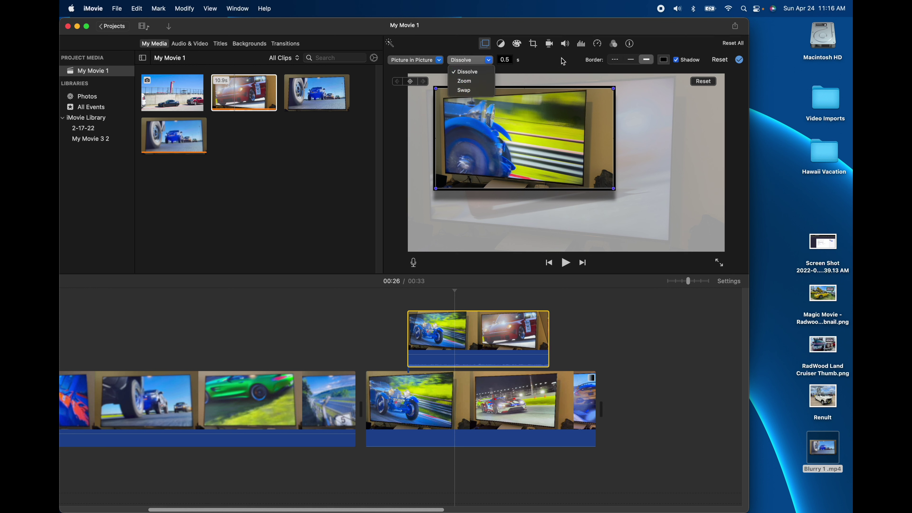
click(505, 61)
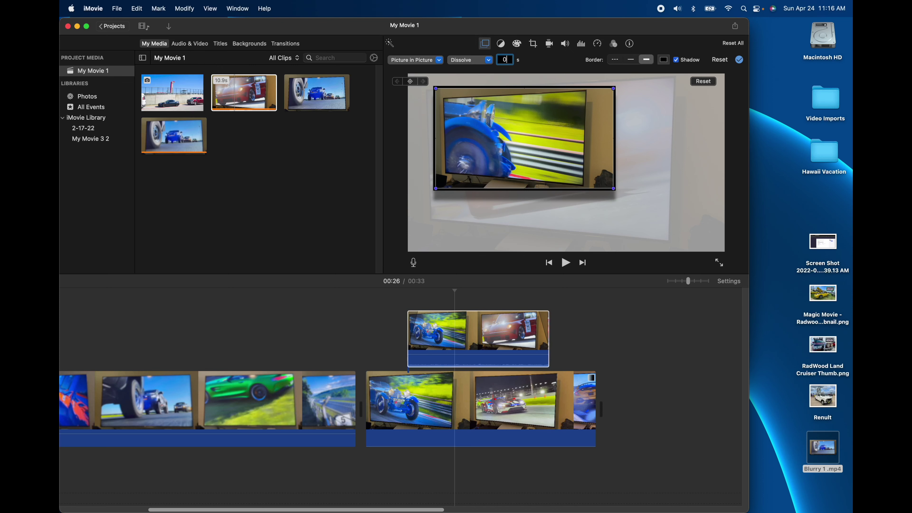
click(481, 327)
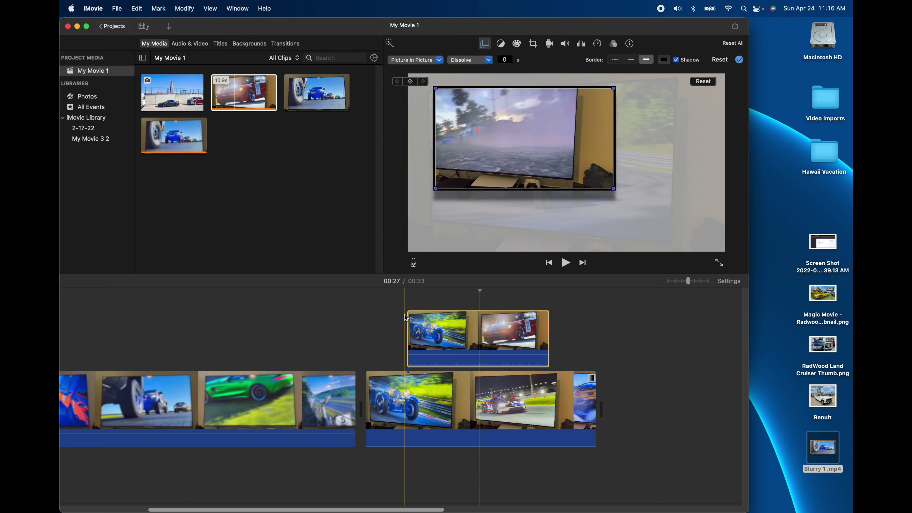
mouse_move(409, 314)
mouse_down()
mouse_move(433, 310)
mouse_move(408, 311)
mouse_up()
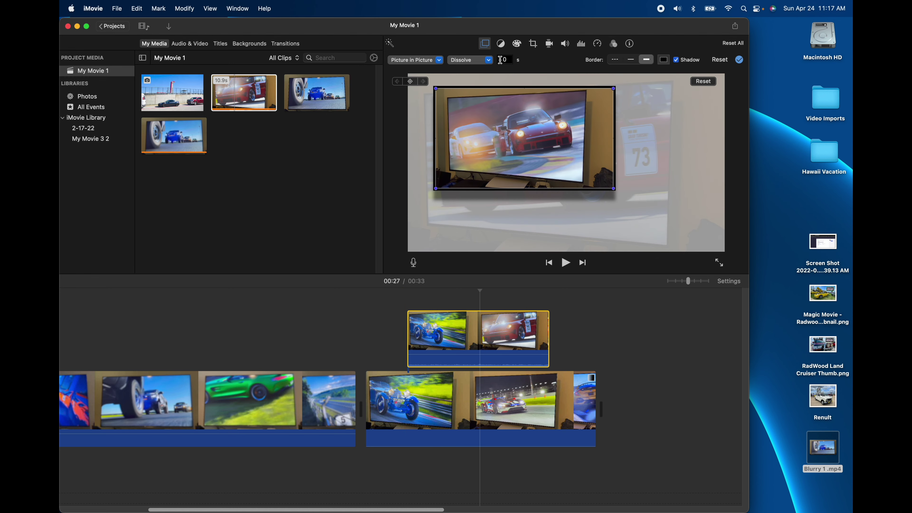
click(384, 330)
key(space)
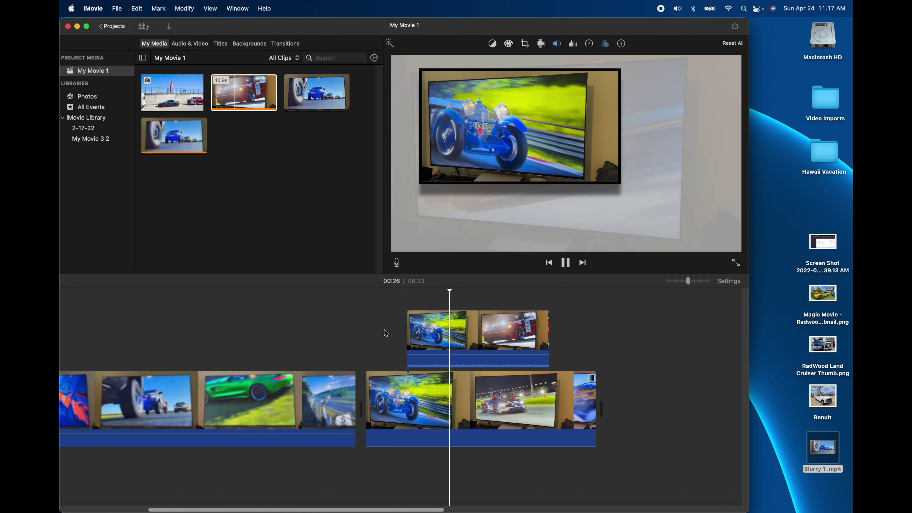